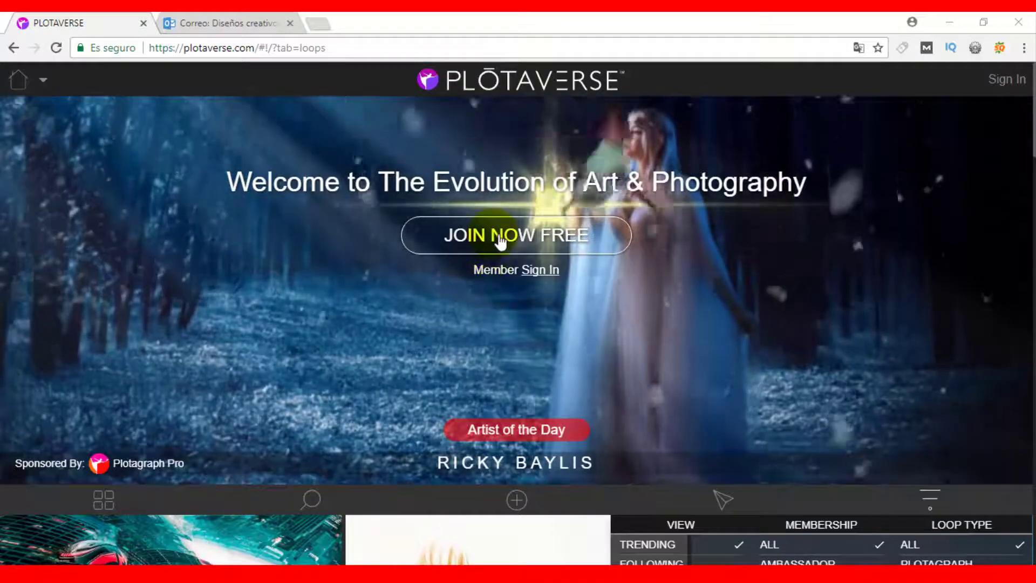
Bring up the free Plotaverse registration form, then switch to the Outlook mail tab.
click(528, 237)
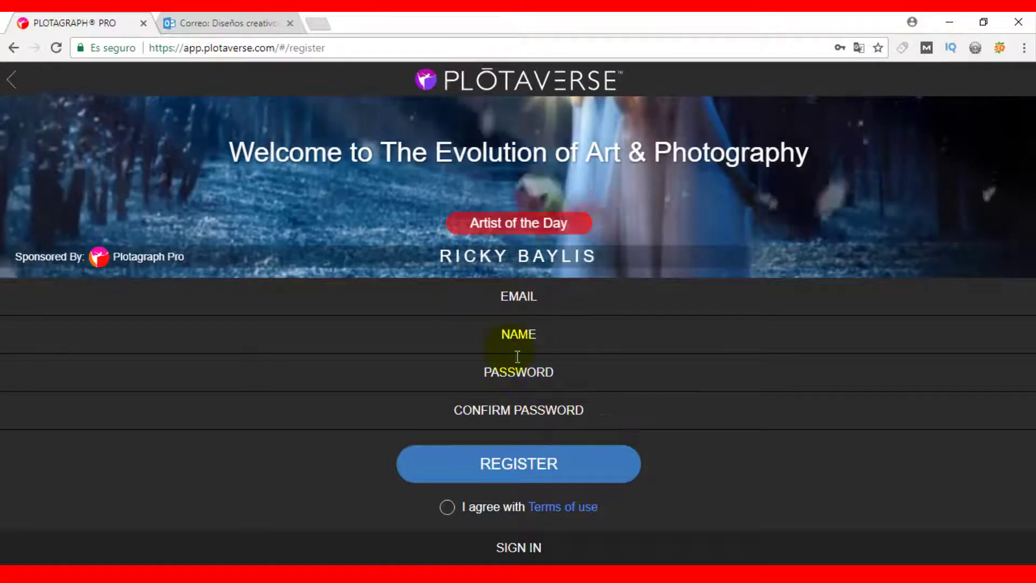
click(225, 24)
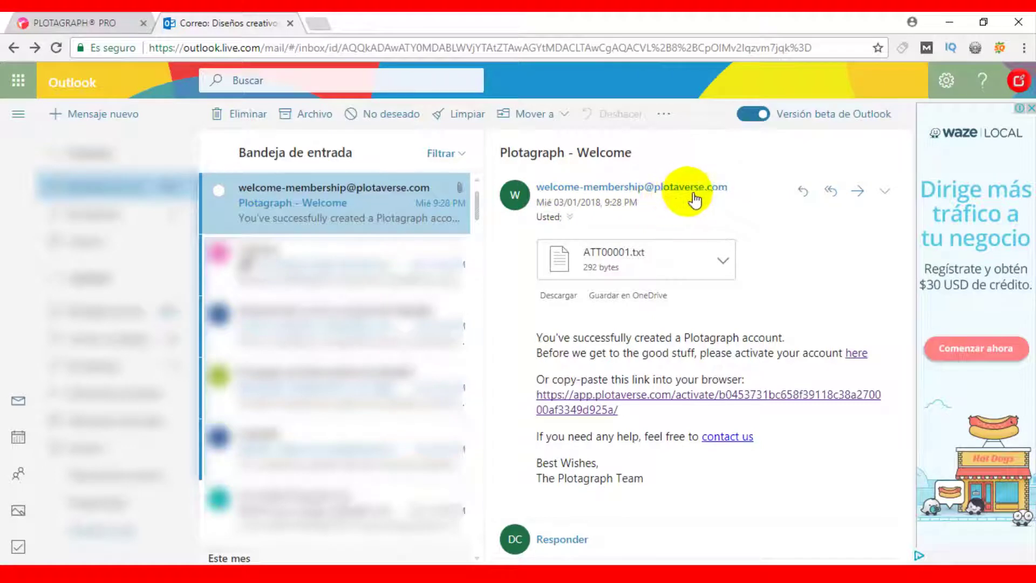
View and then close the sender's contact card on the Plotagraph welcome email.
click(729, 190)
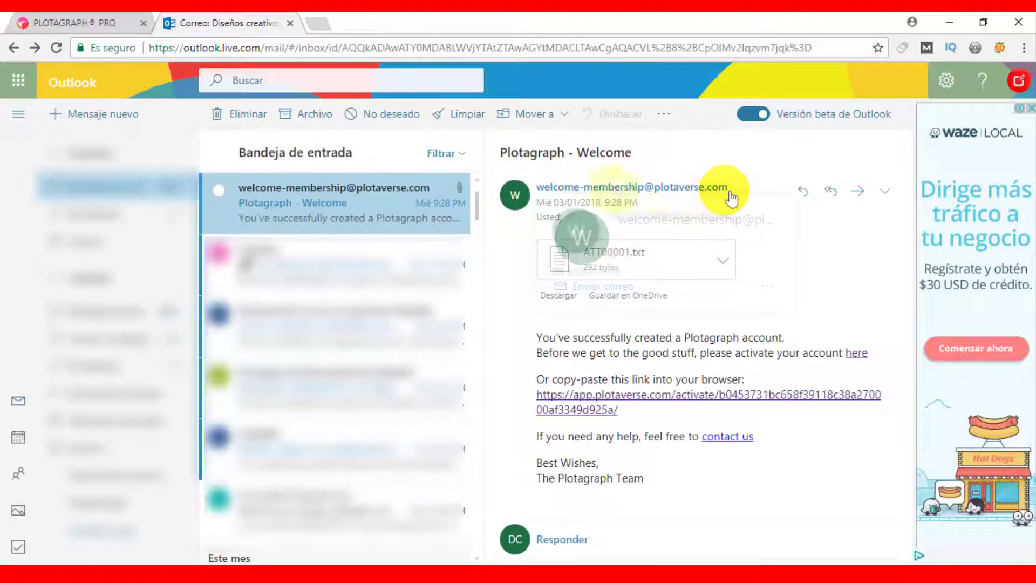
click(634, 188)
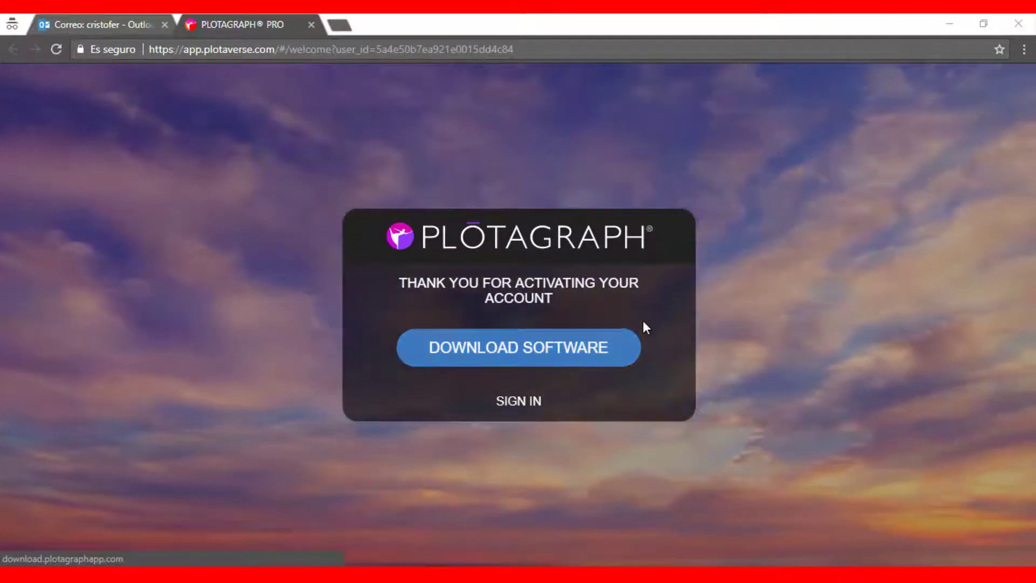
Go from the activation page to the Plotagraph software download page.
click(499, 352)
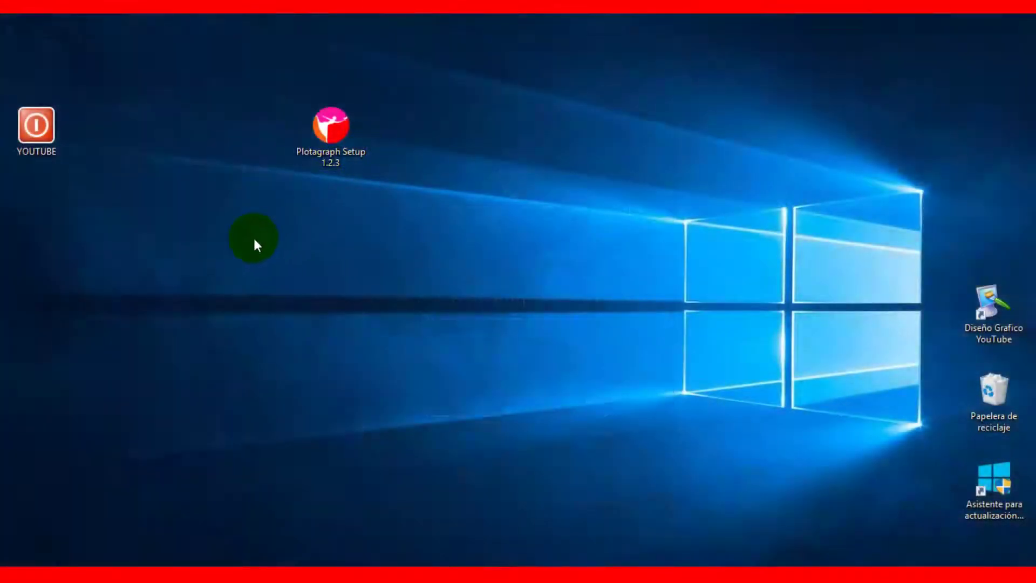
Run the Plotagraph Setup 1.2.3 installer from the desktop icon.
double_click(336, 131)
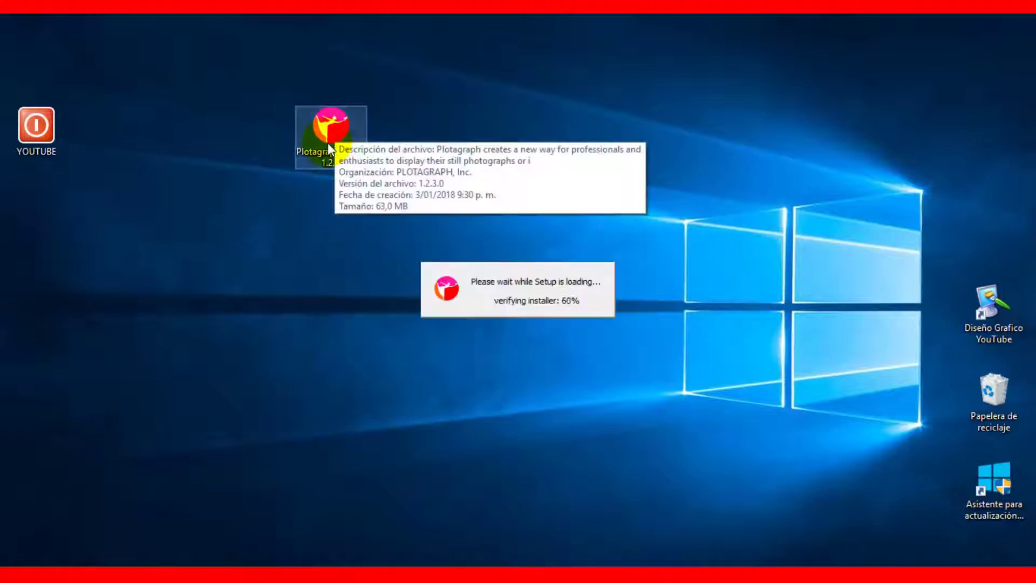
click(288, 245)
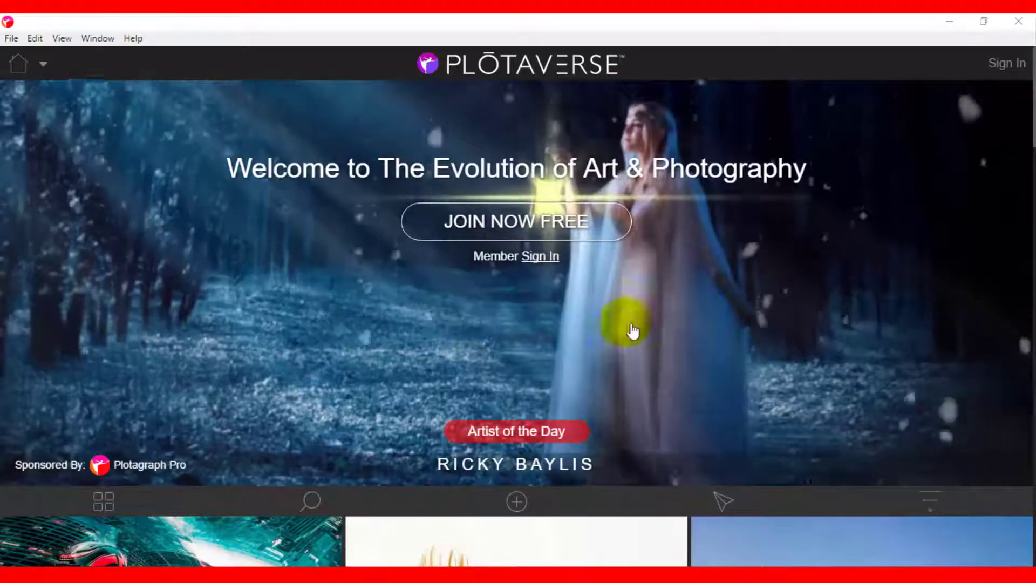
Sign in as a member with the saved account e-mail and password, Remember Me on.
click(1007, 65)
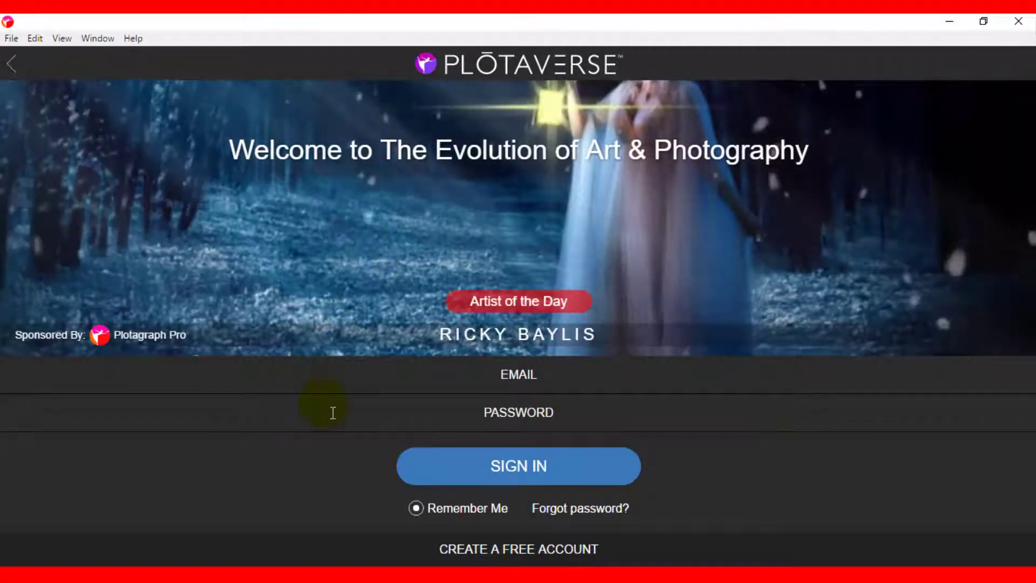
click(532, 381)
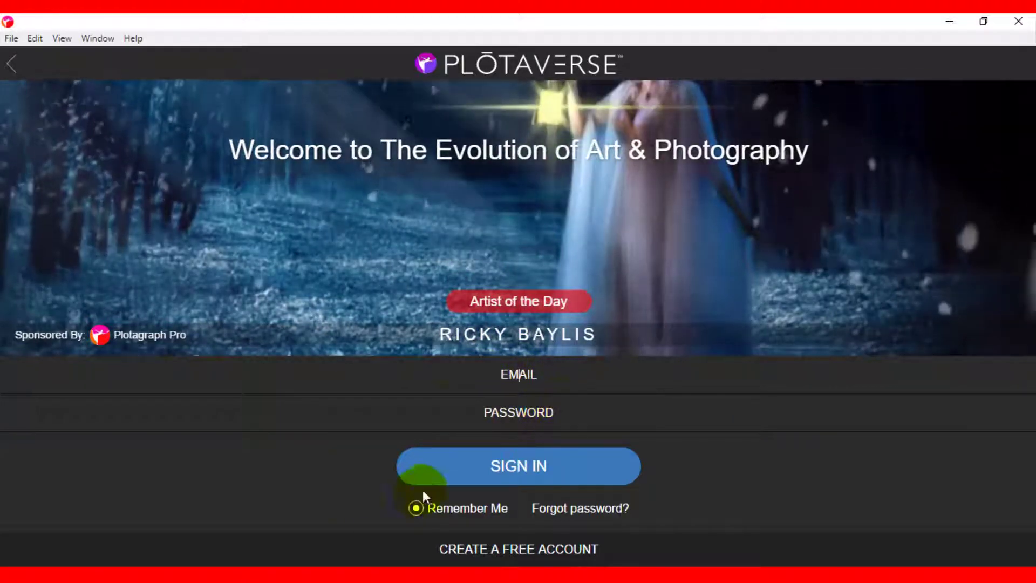
click(495, 412)
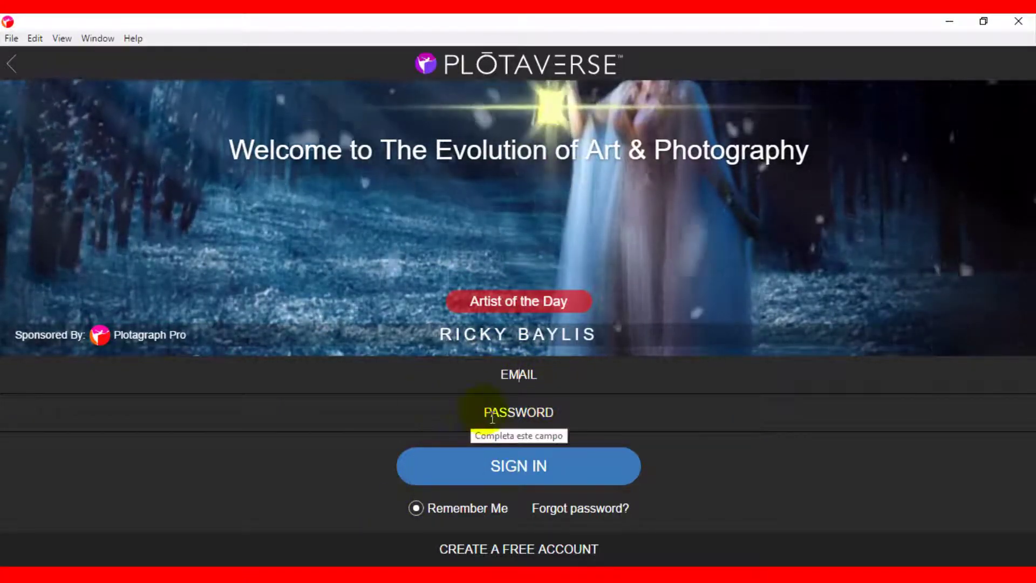
click(537, 475)
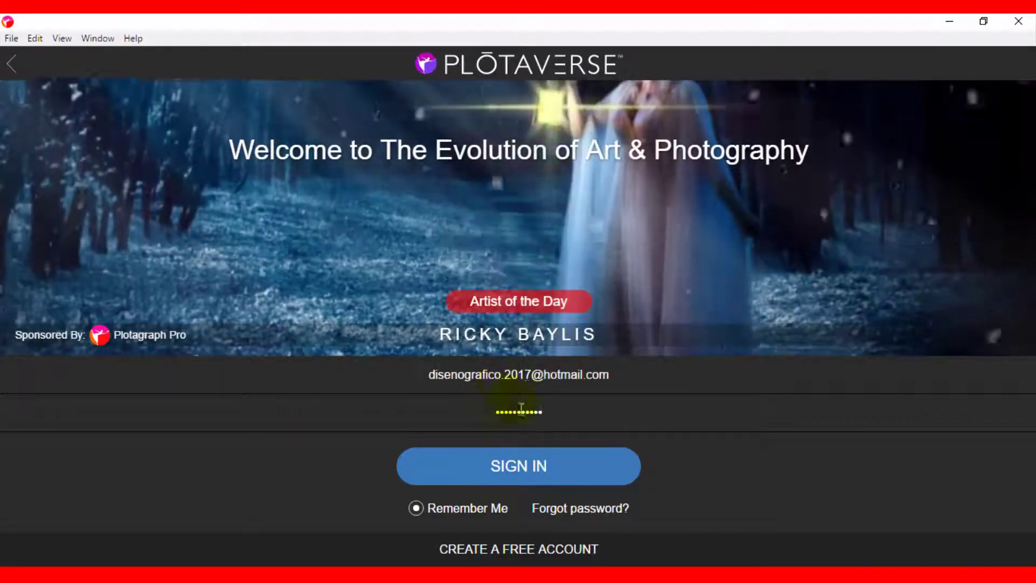
click(521, 465)
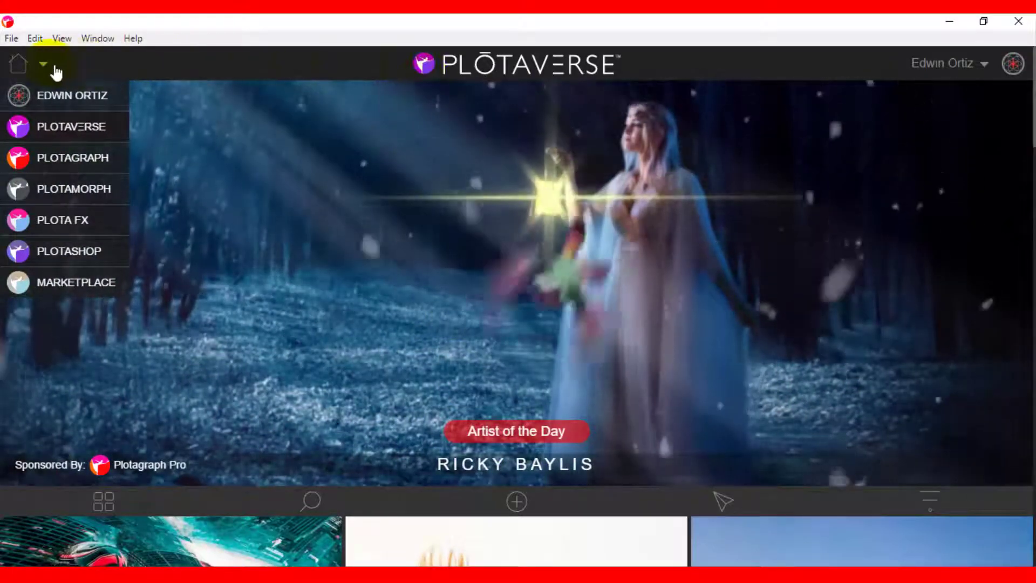
Switch to the Plotagraph Software workspace and dismiss the welcome video.
click(19, 67)
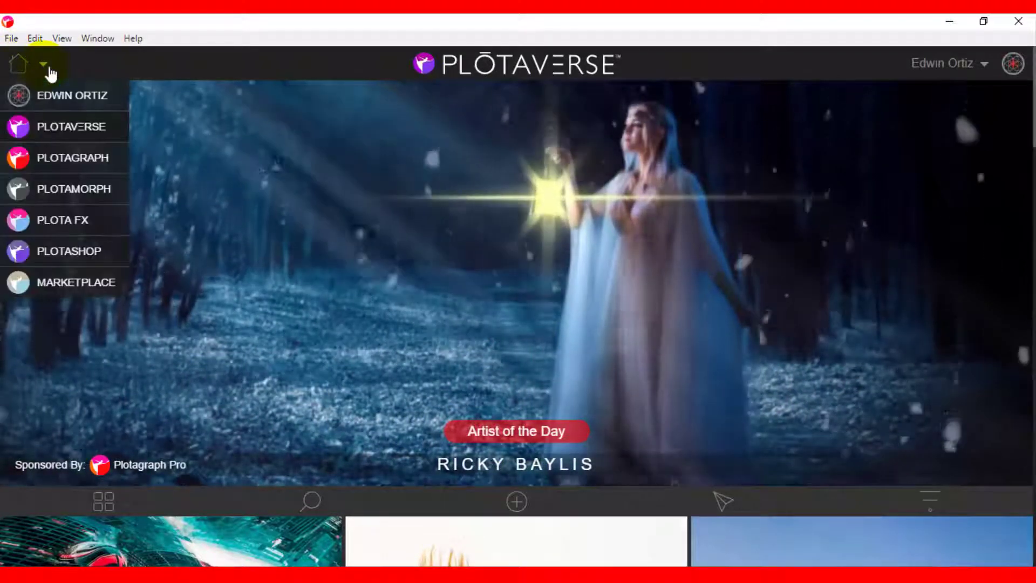
click(17, 67)
click(49, 70)
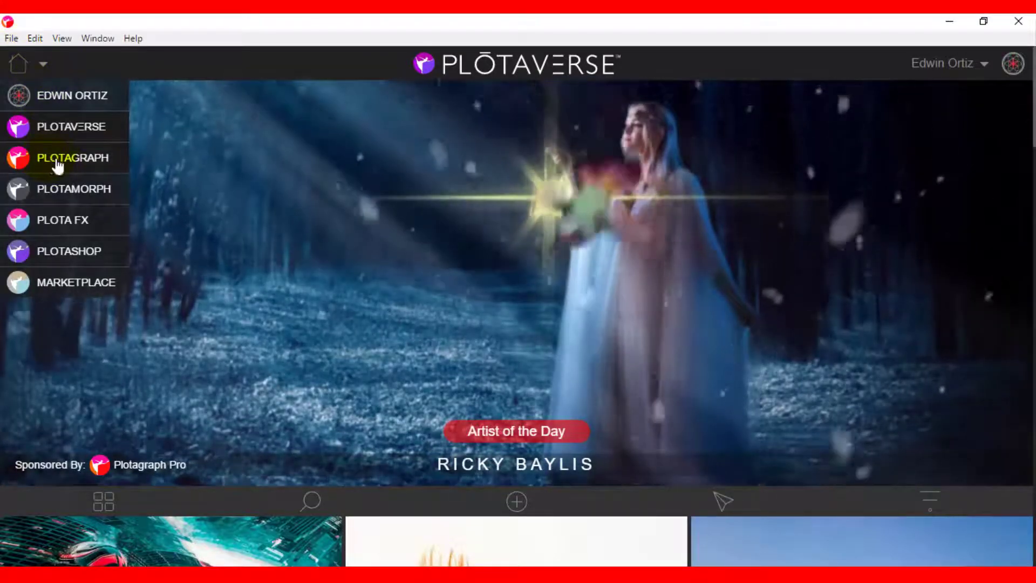
click(58, 166)
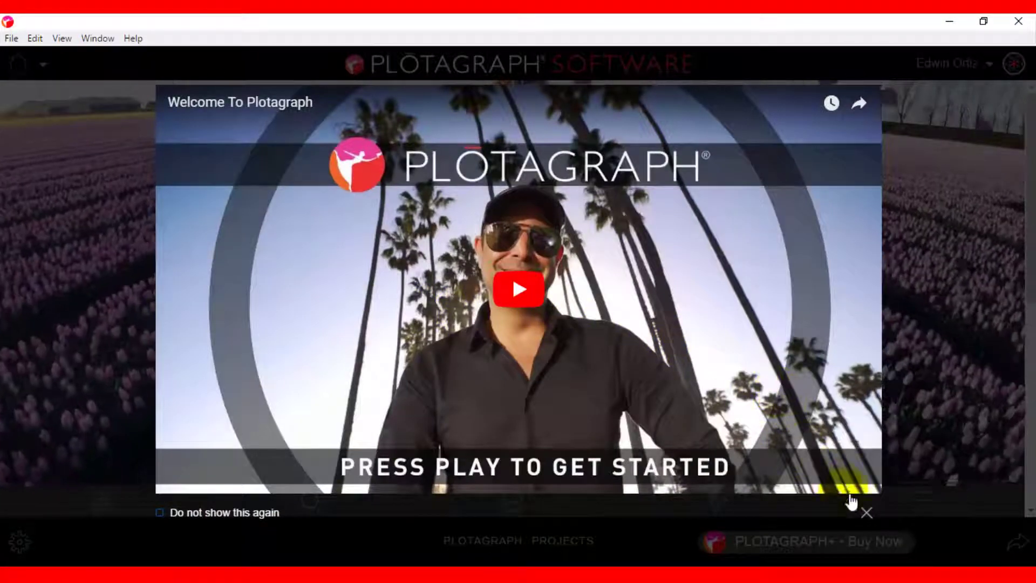
click(867, 512)
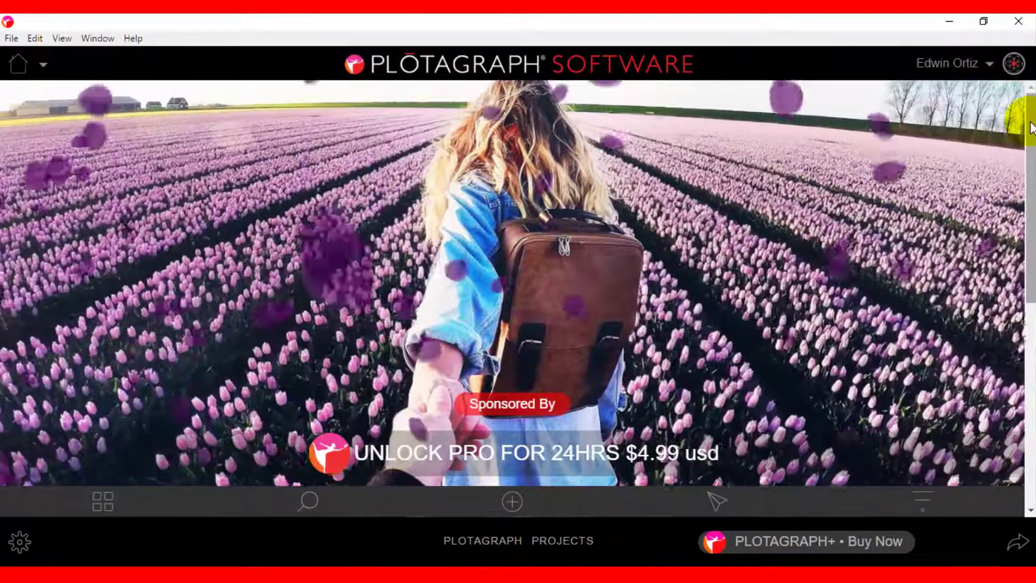
Bring up the Create dialog for a new plotagraph or folder.
scroll(518, 324, down, 5)
scroll(518, 297, down, 2)
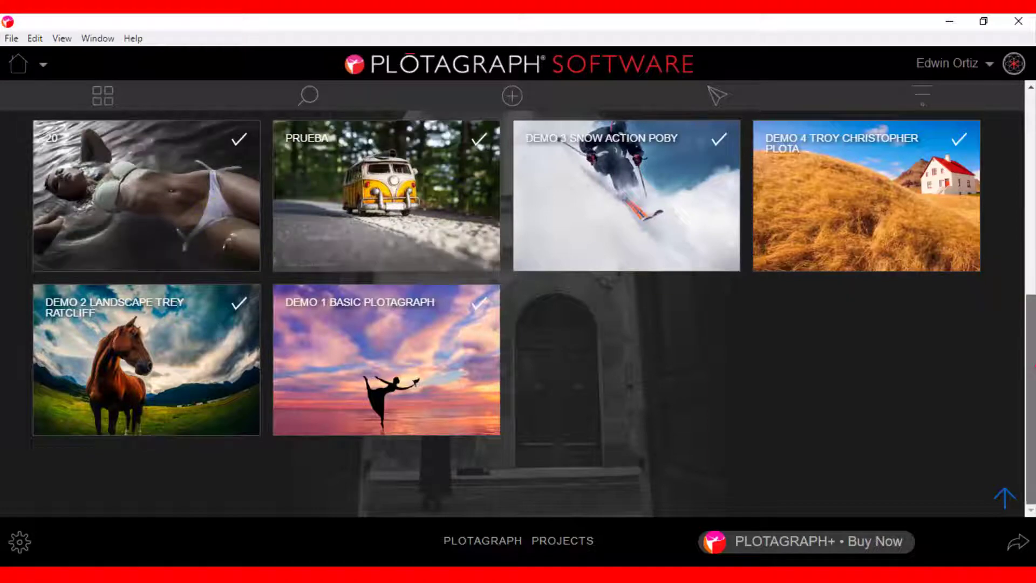
scroll(518, 296, up, 7)
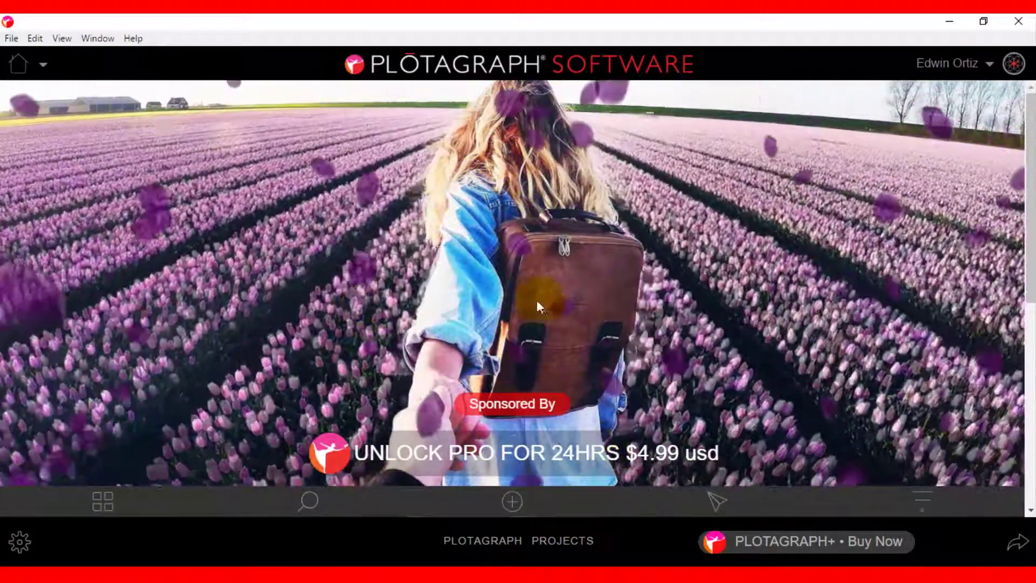
click(512, 501)
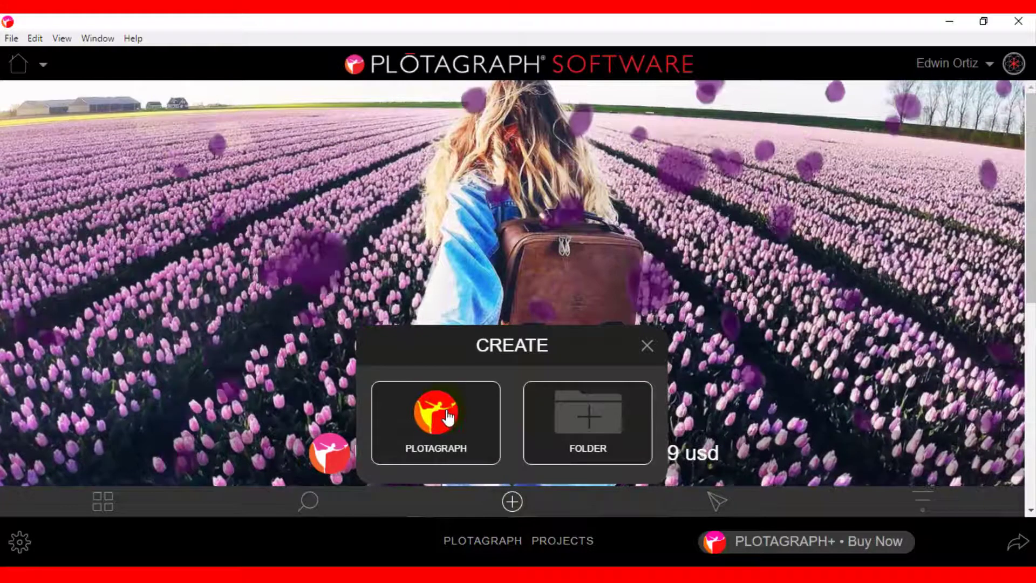
Start a new plotagraph from the image r47177_1600x1014xx.
click(448, 419)
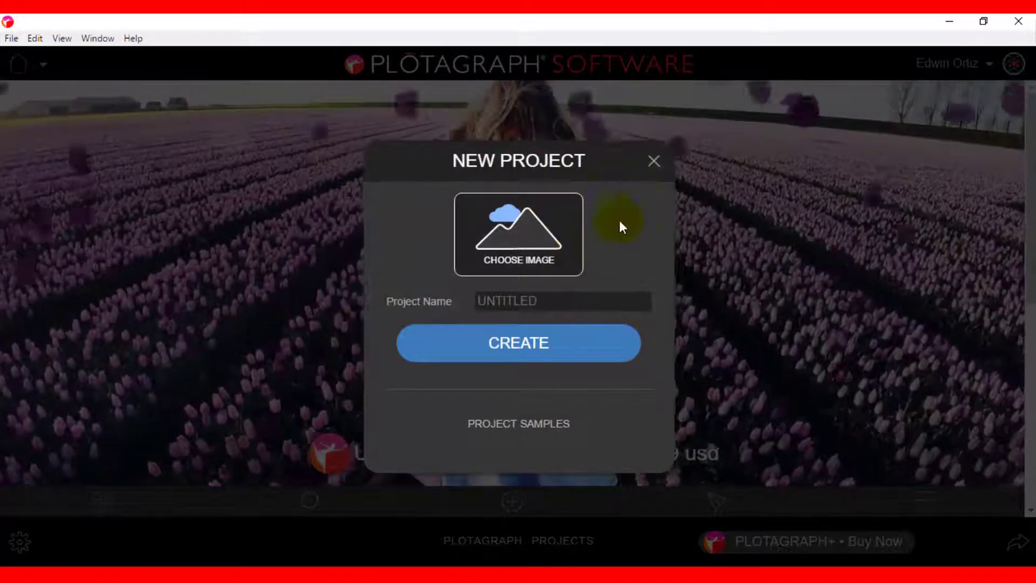
click(530, 353)
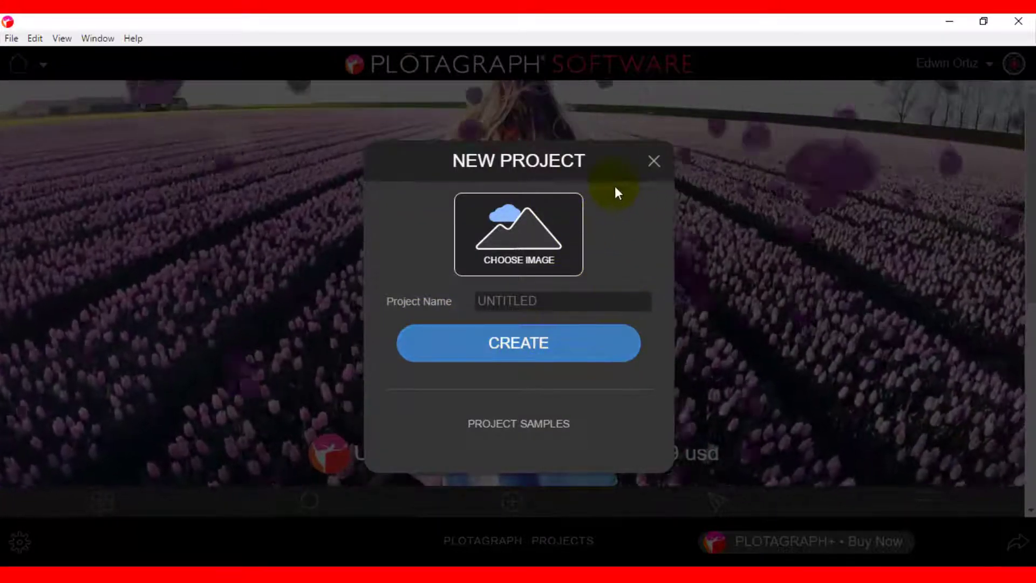
click(600, 316)
click(510, 234)
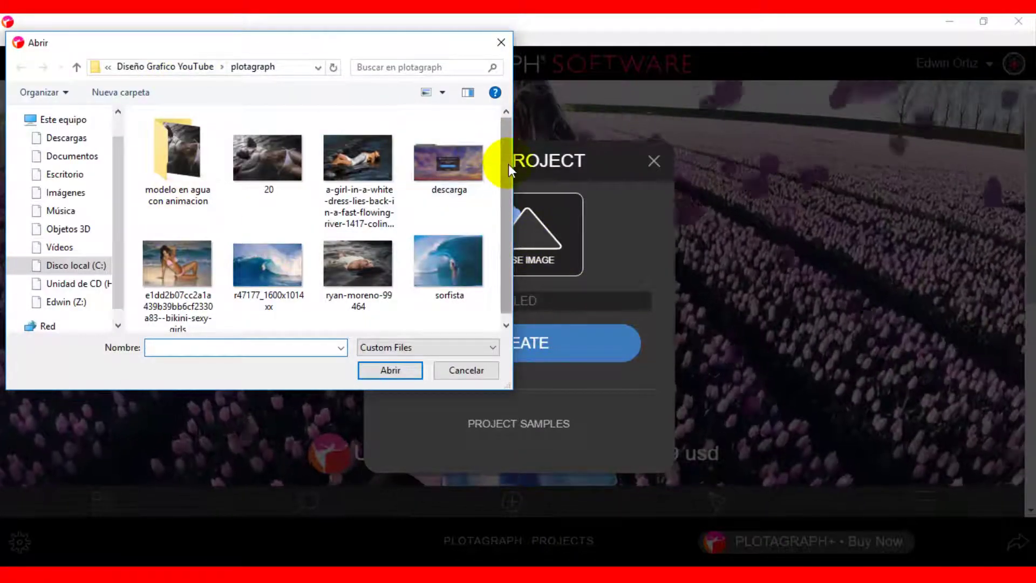
drag(508, 165, 507, 187)
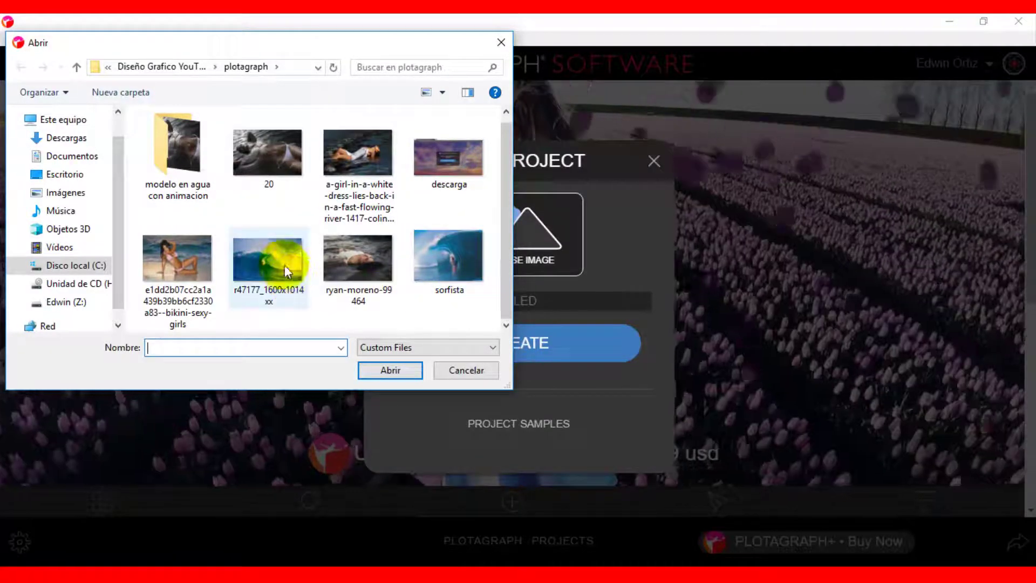
click(282, 262)
click(276, 243)
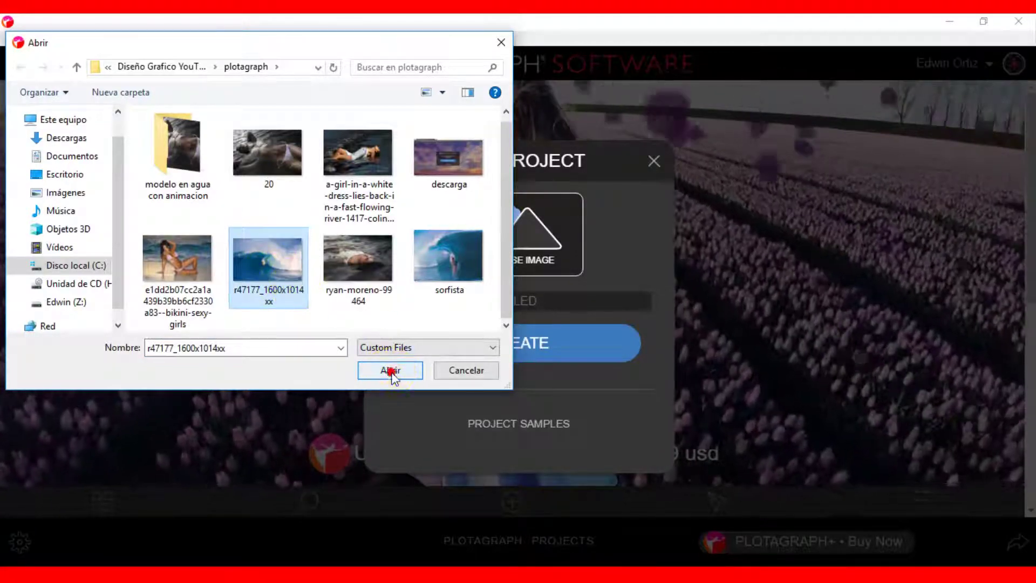
click(391, 371)
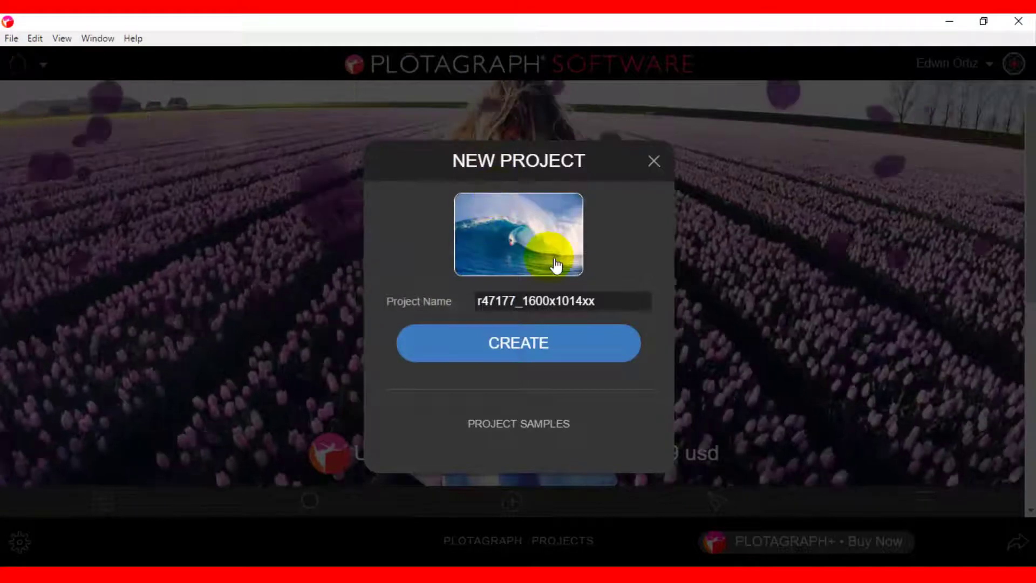
Name the project 'mar' and create it.
click(610, 299)
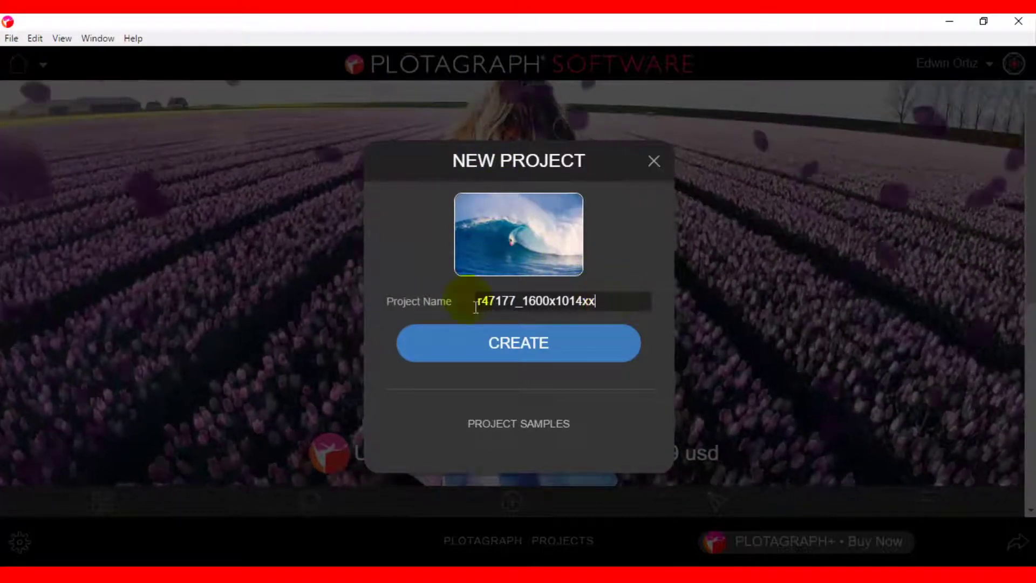
double_click(493, 306)
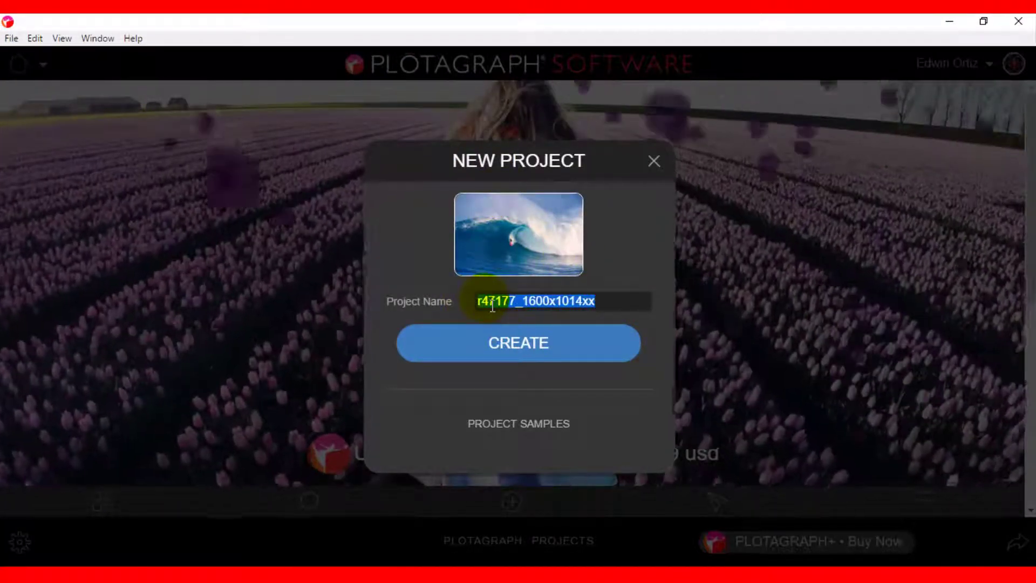
text(mar)
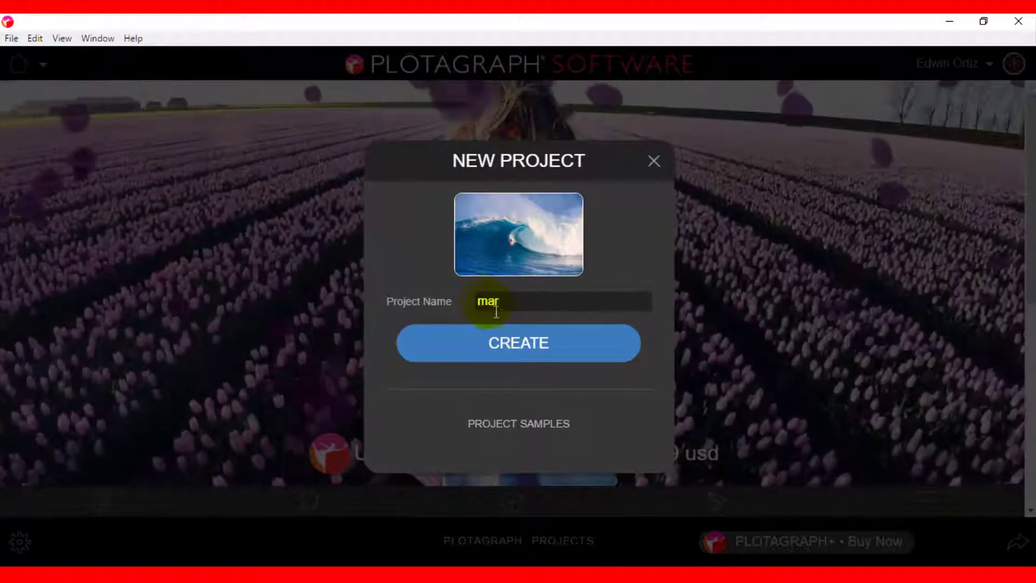
click(531, 351)
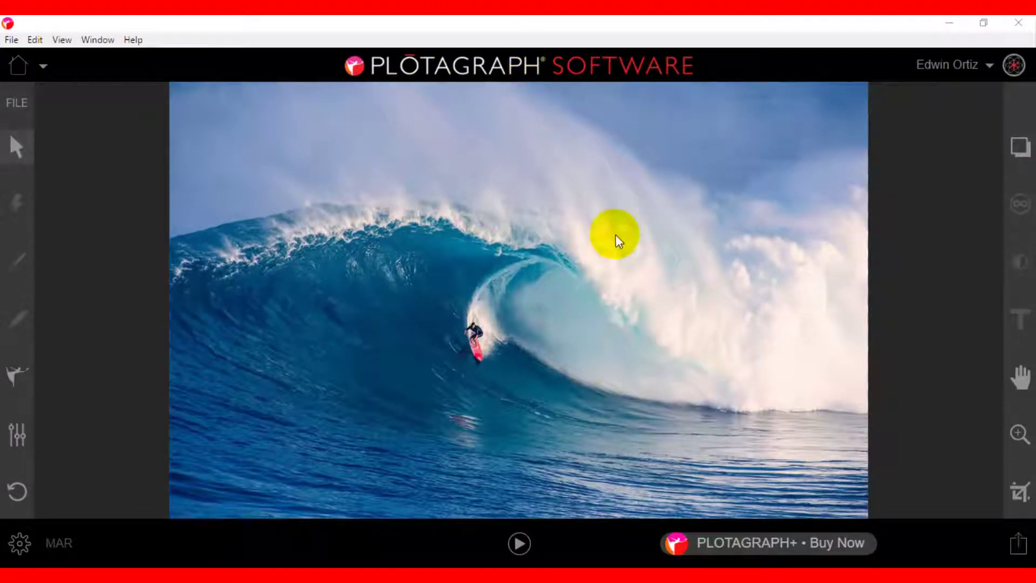
click(24, 105)
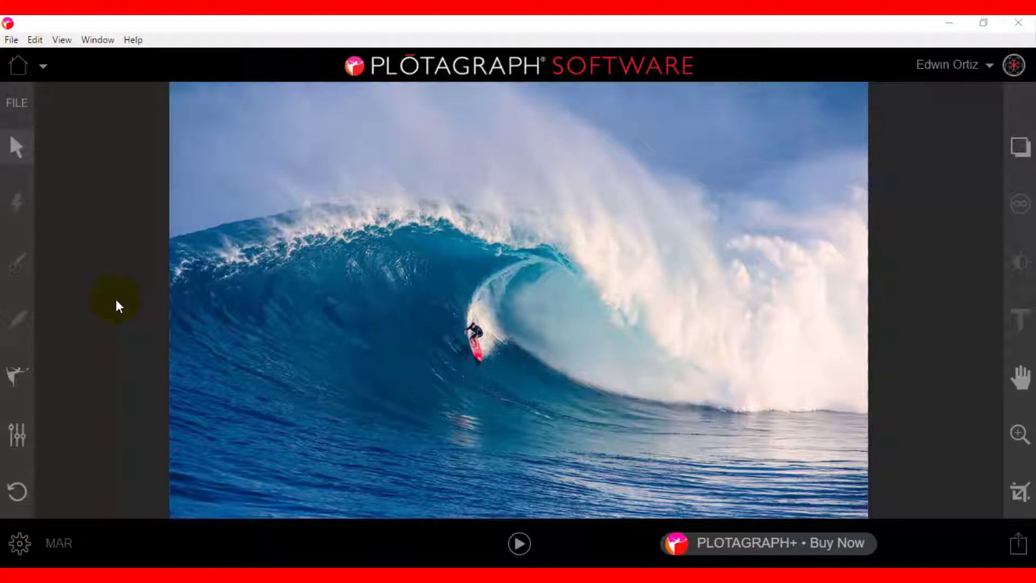
Switch the Animation Points tool to adding animation points.
click(25, 380)
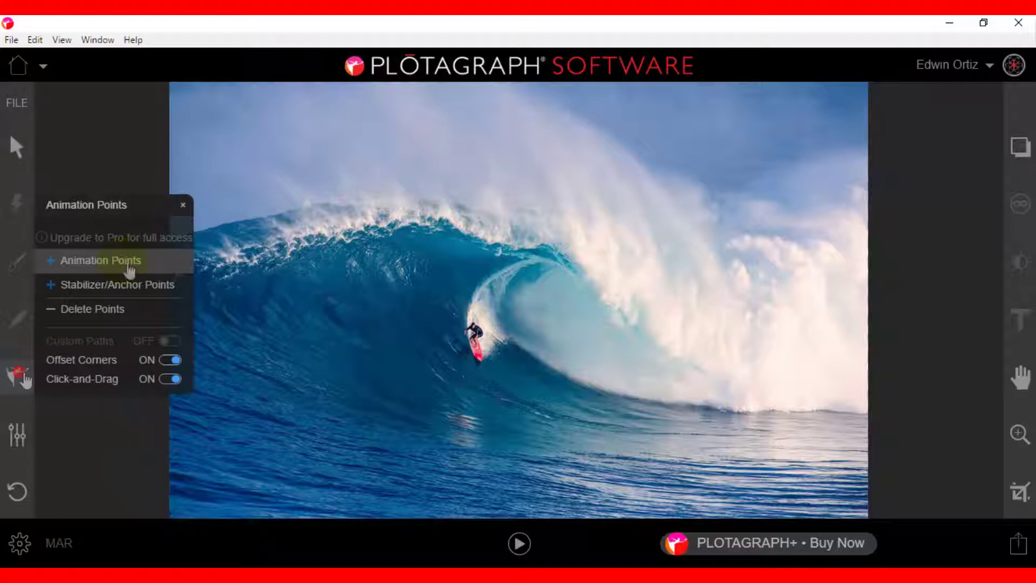
click(118, 264)
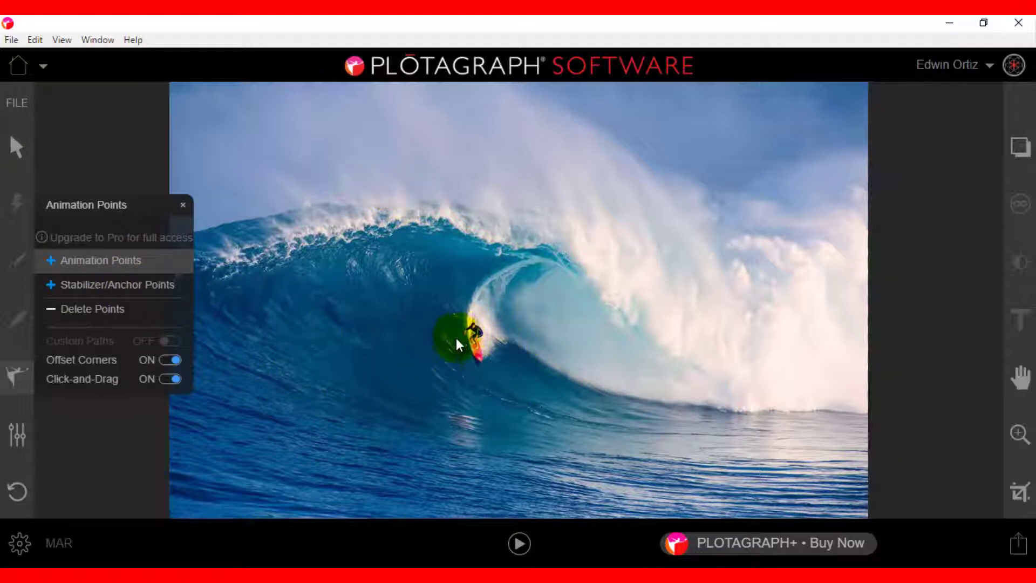
click(92, 262)
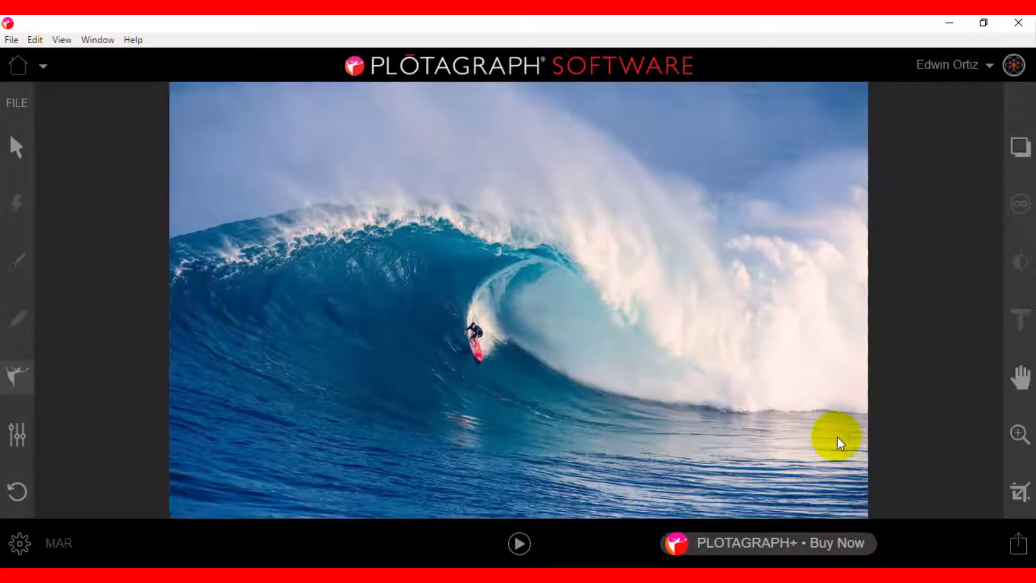
Draw four leftward motion arrows across the lower-right water.
drag(837, 436, 788, 437)
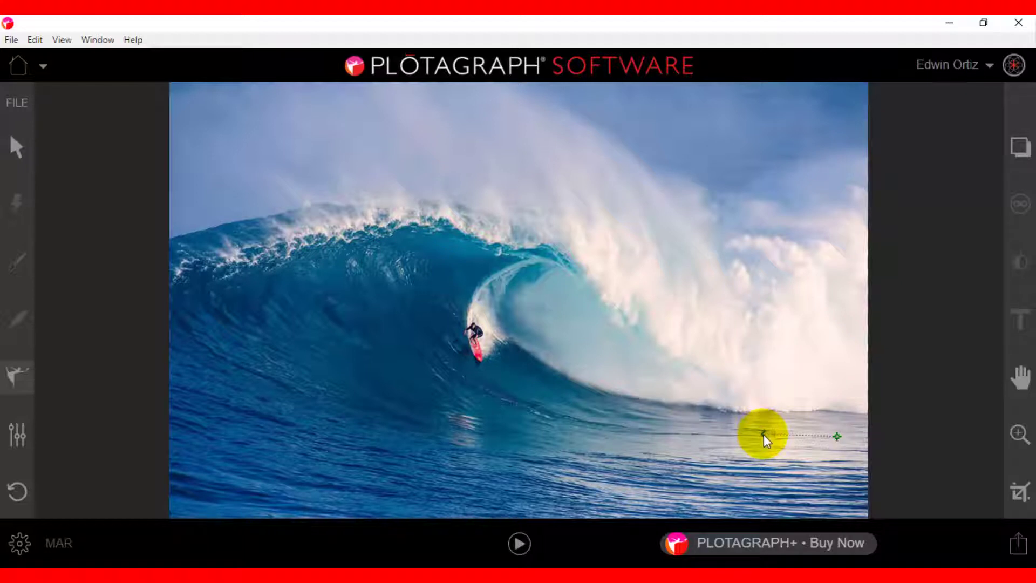
drag(837, 437, 764, 435)
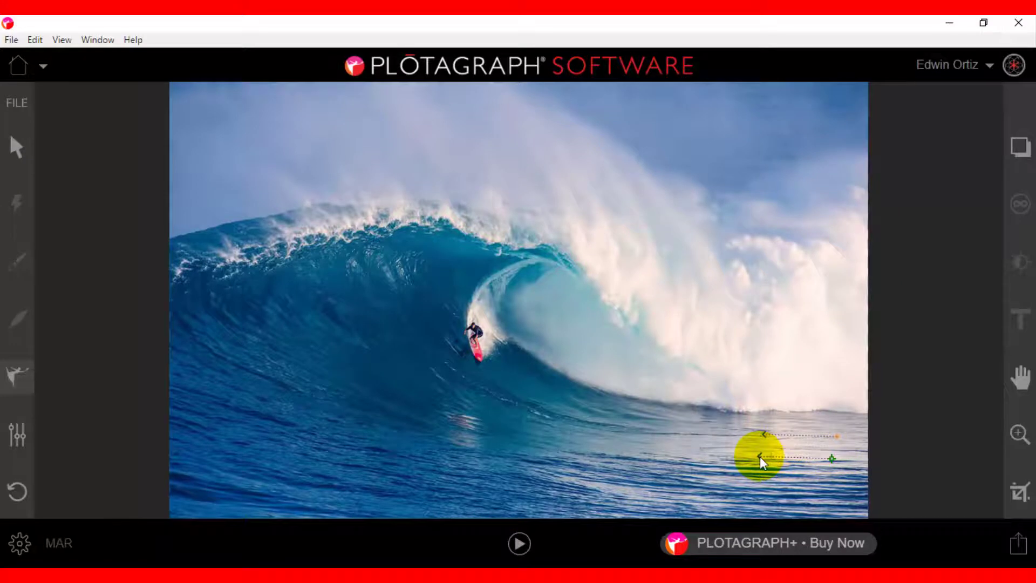
drag(760, 457, 759, 459)
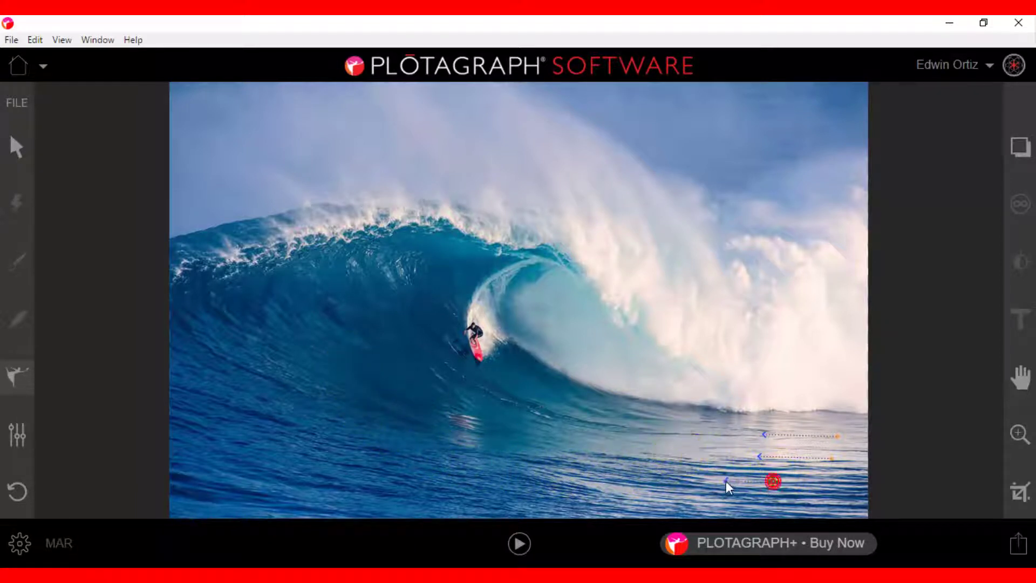
drag(727, 488, 709, 485)
drag(641, 500, 642, 500)
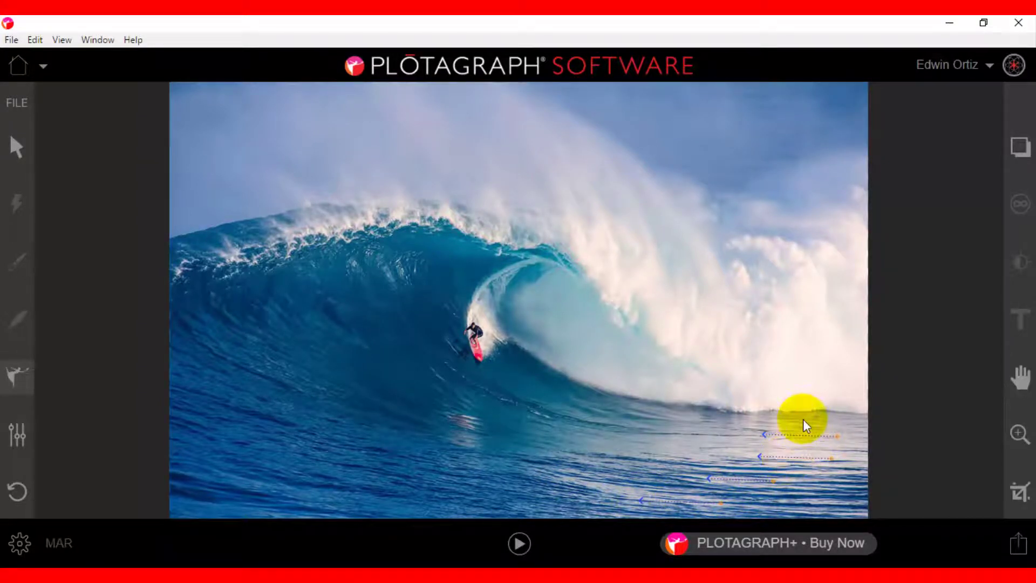
click(521, 545)
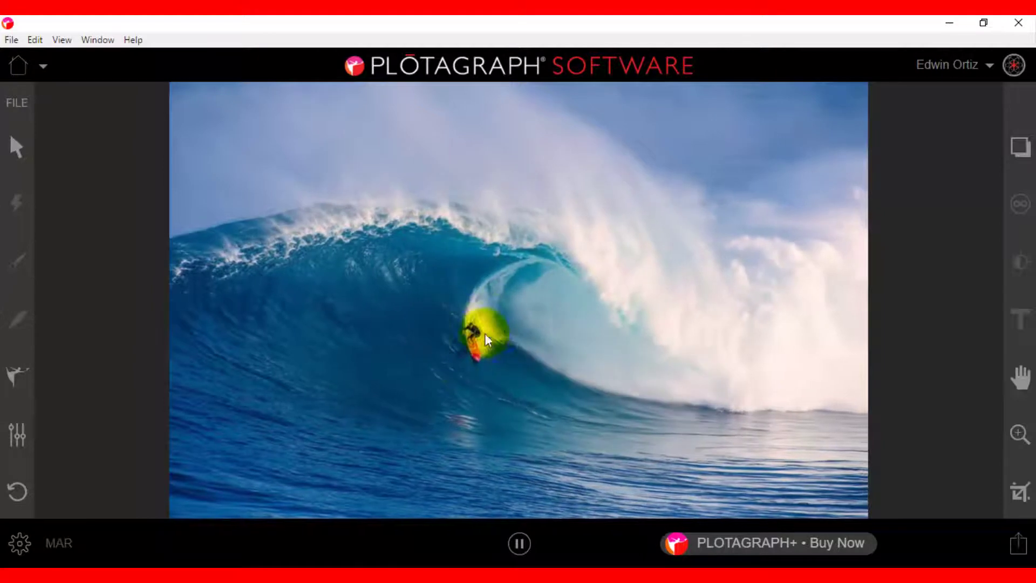
click(530, 544)
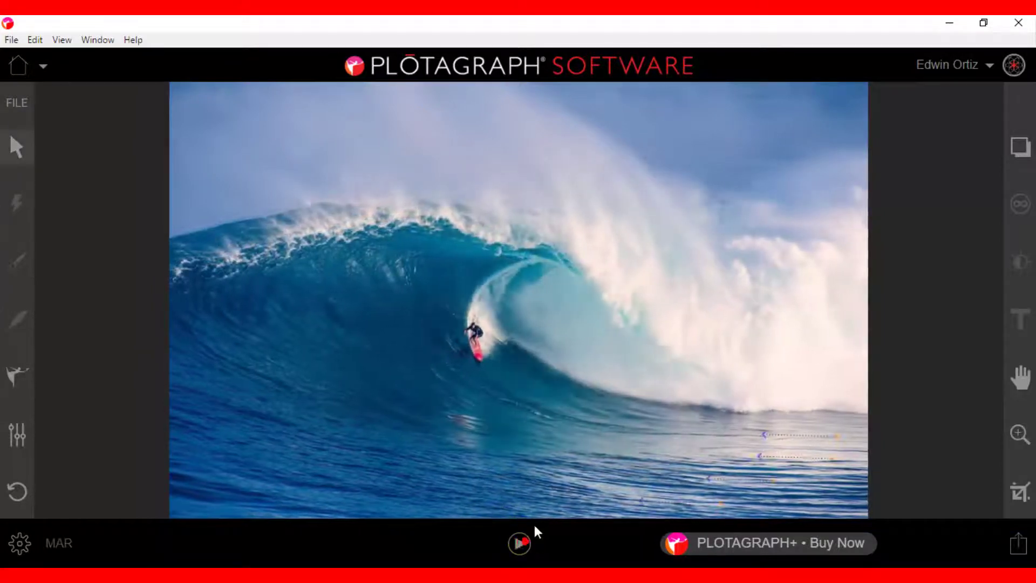
click(18, 376)
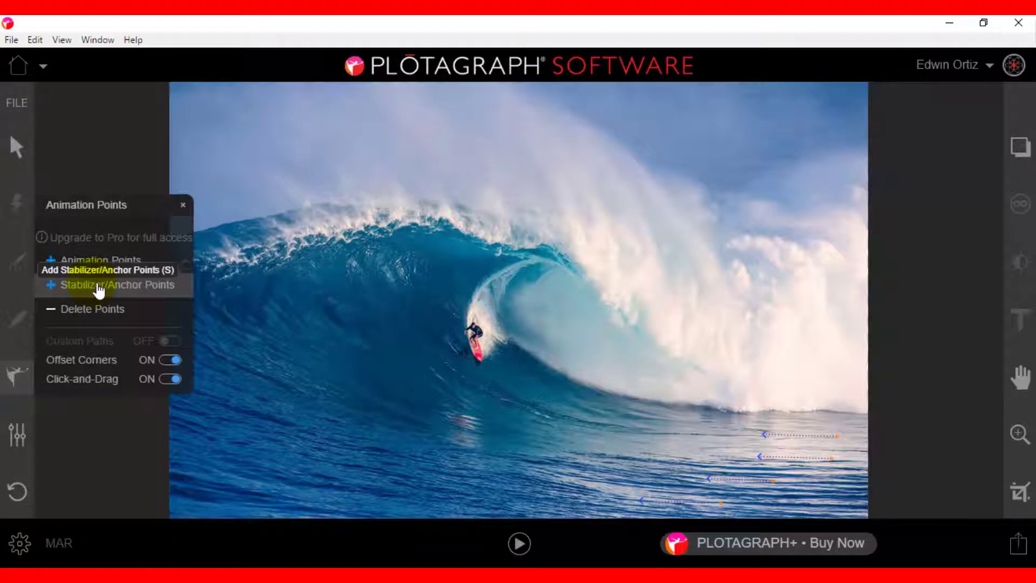
Place three Stabilizer/Anchor Points around the surfer, then play the preview.
click(106, 290)
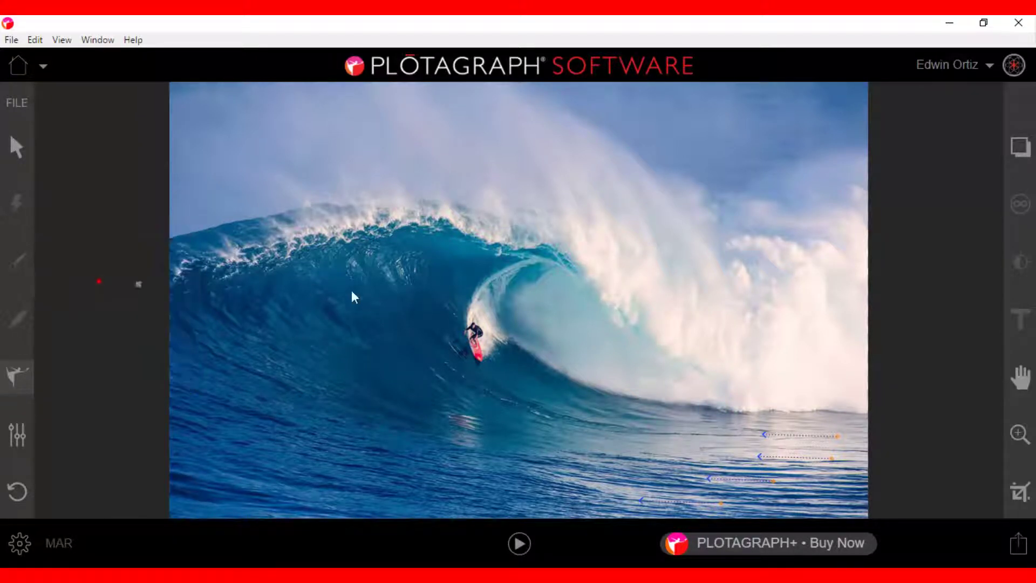
click(467, 339)
click(474, 322)
click(484, 344)
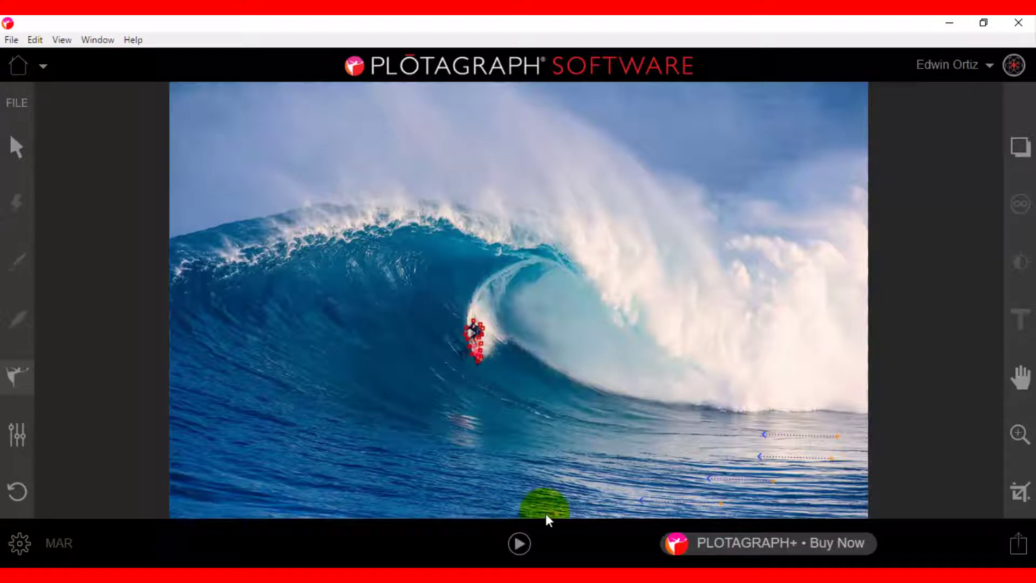
click(520, 543)
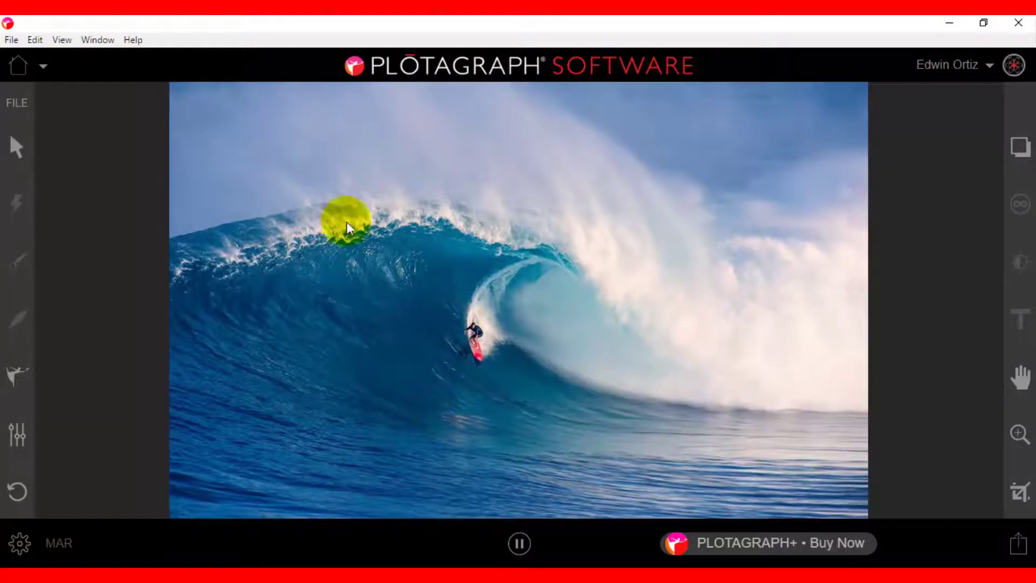
Stop the preview and add leftward flow arrows on the water below the surfer.
key(space)
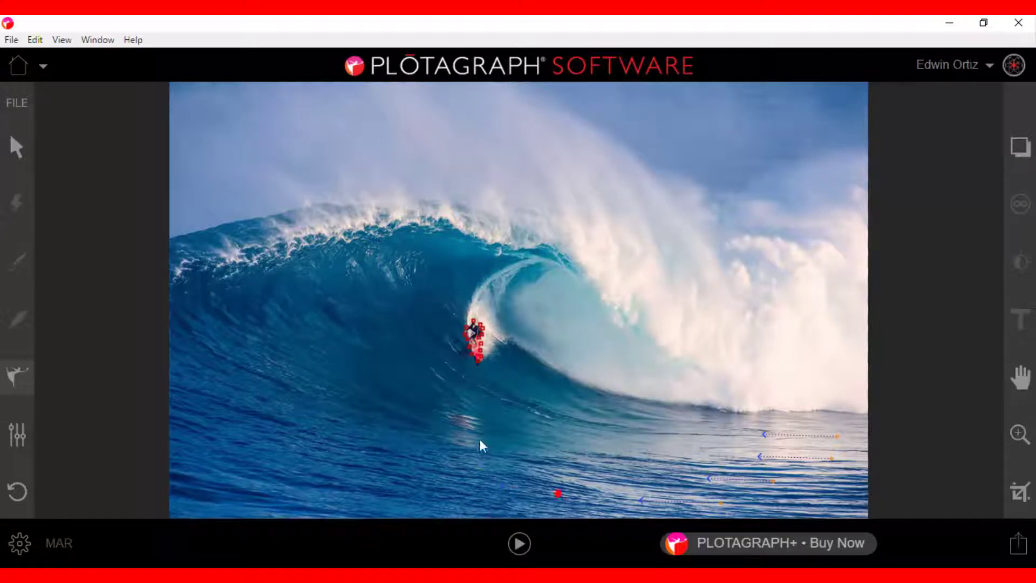
click(596, 476)
drag(597, 463, 542, 452)
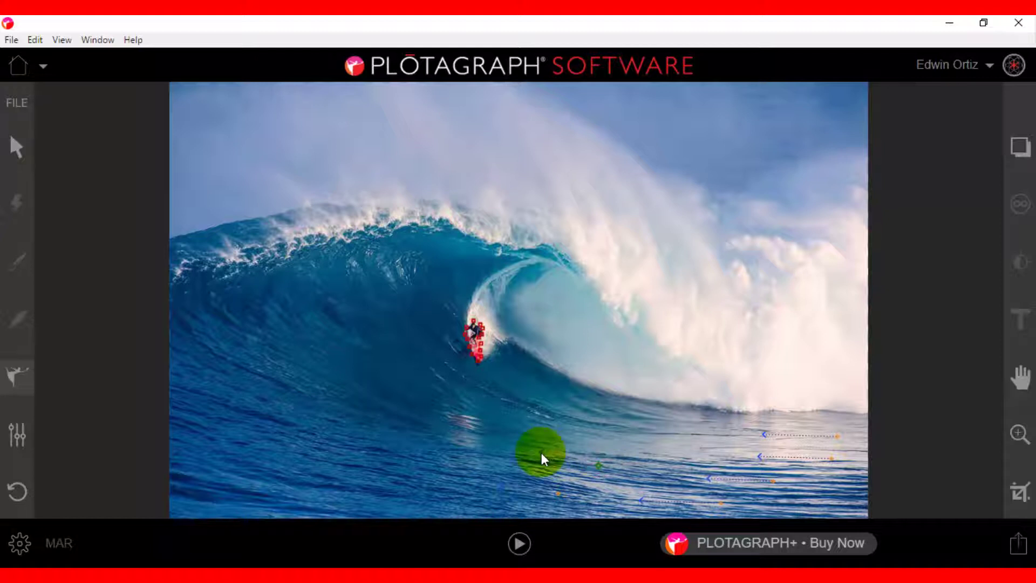
drag(579, 422, 574, 425)
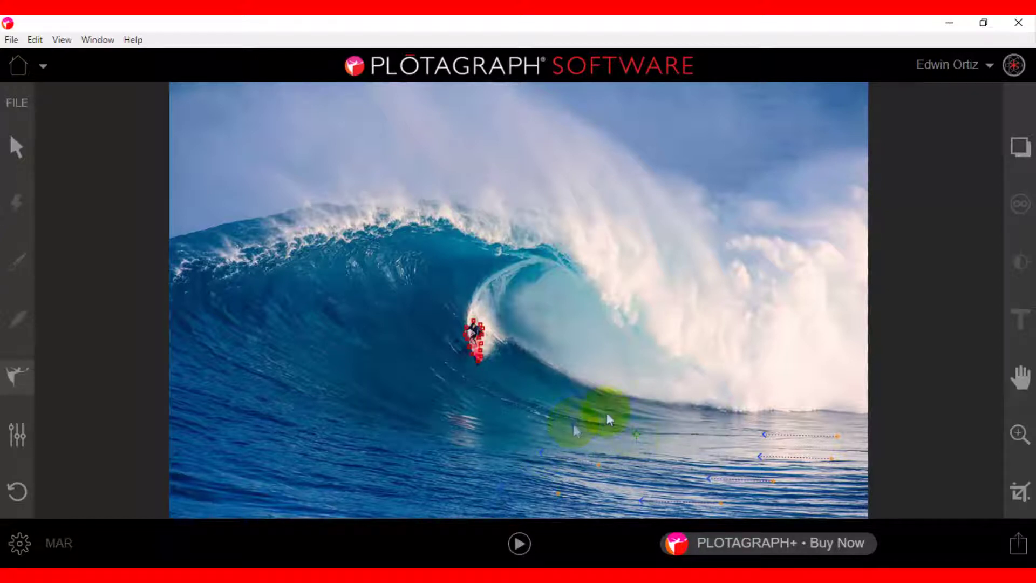
drag(676, 412, 631, 407)
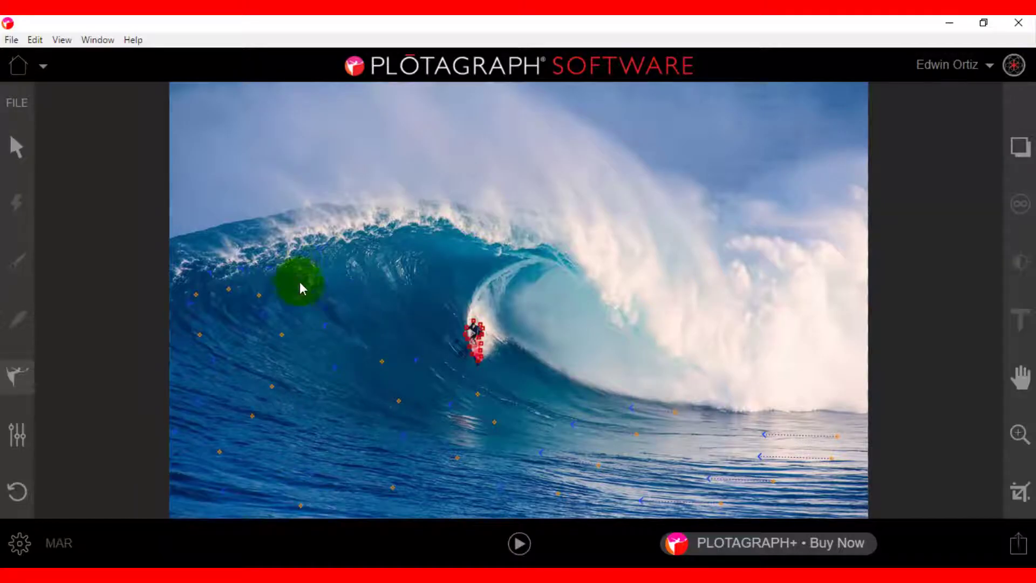
Scatter points across the dark left wave face, then replay the preview.
click(448, 330)
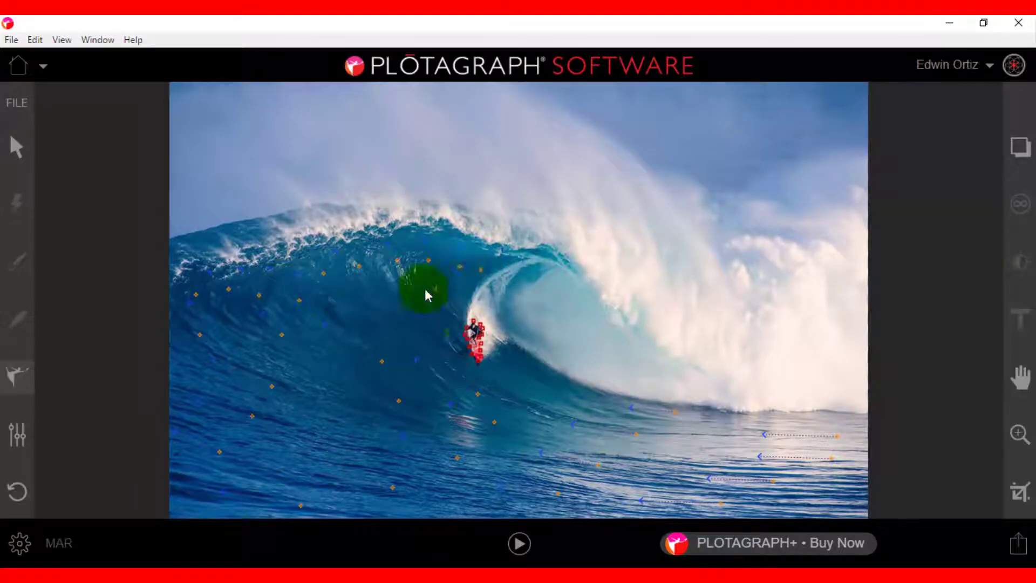
click(406, 342)
click(477, 369)
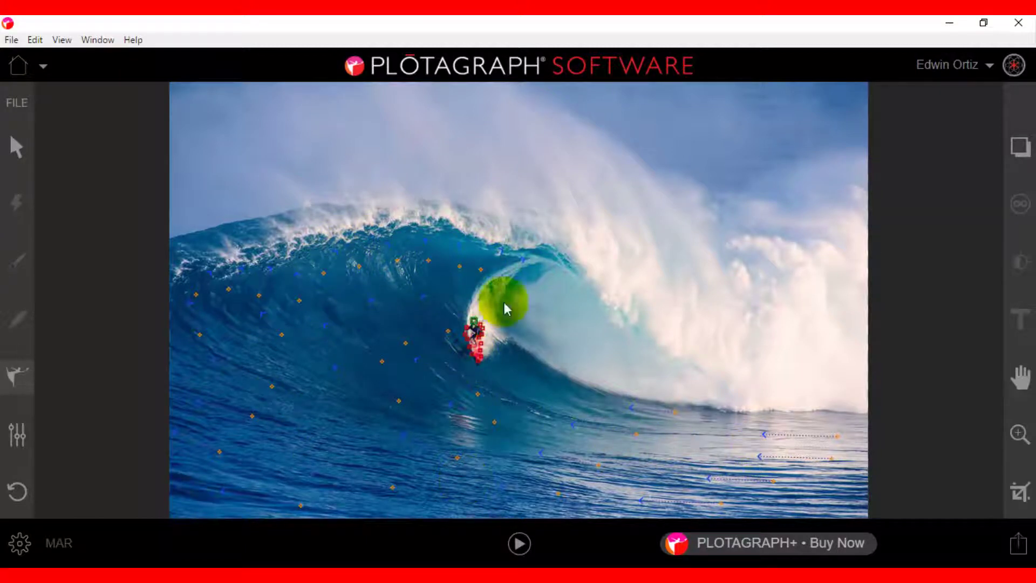
click(520, 546)
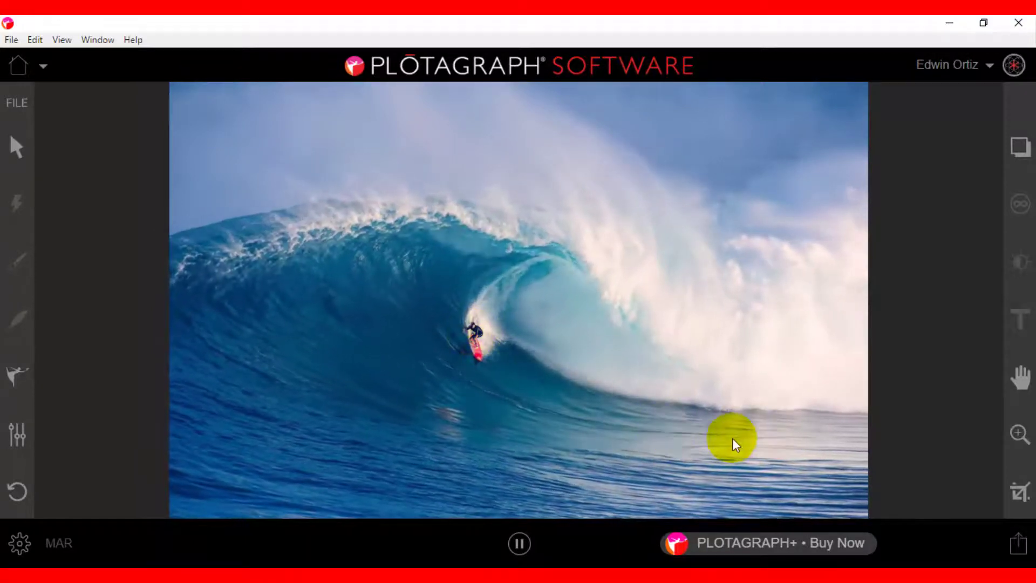
Stop the preview so the anchor points, water arrows and surfer mask reappear on the photo.
drag(360, 306, 581, 258)
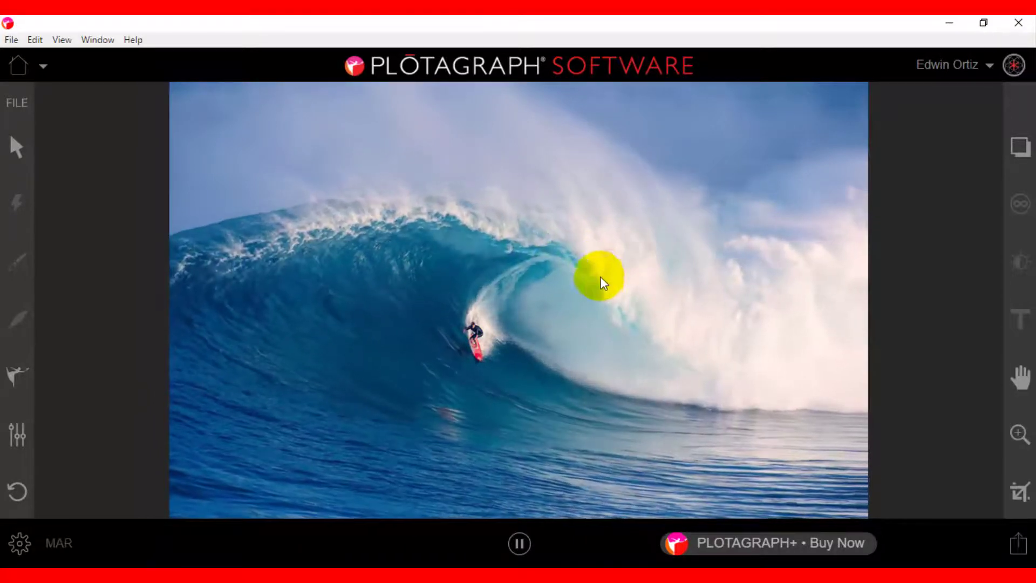
drag(325, 277, 501, 231)
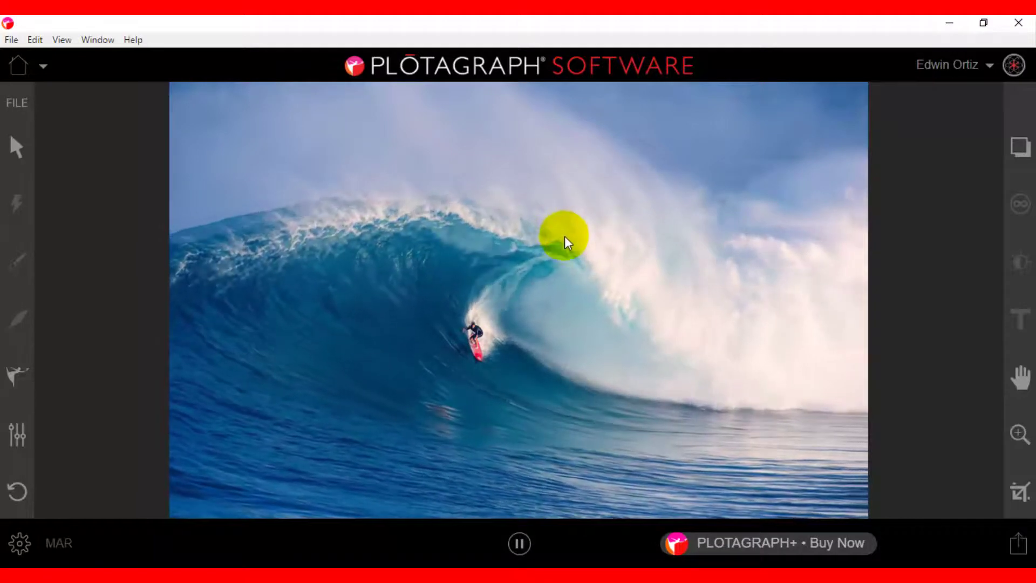
click(520, 543)
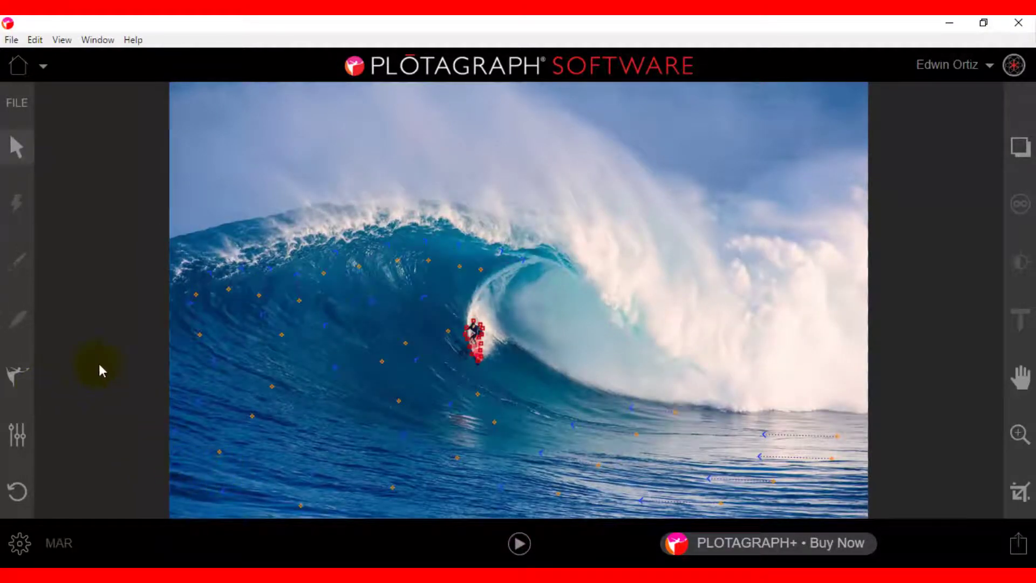
Switch the point type from the Animation Points flyout to Stabilizer/Anchor Points.
click(264, 219)
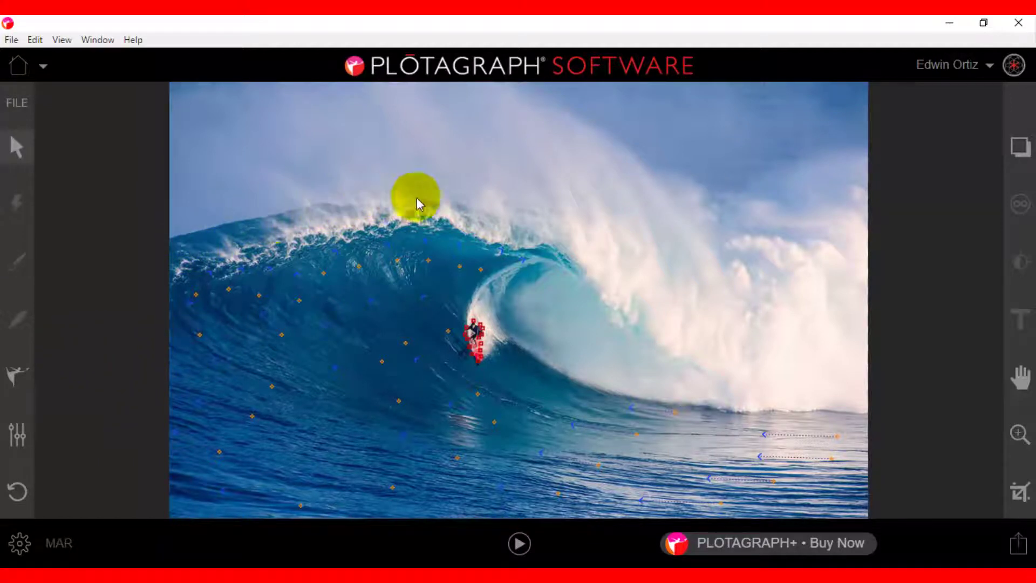
click(24, 382)
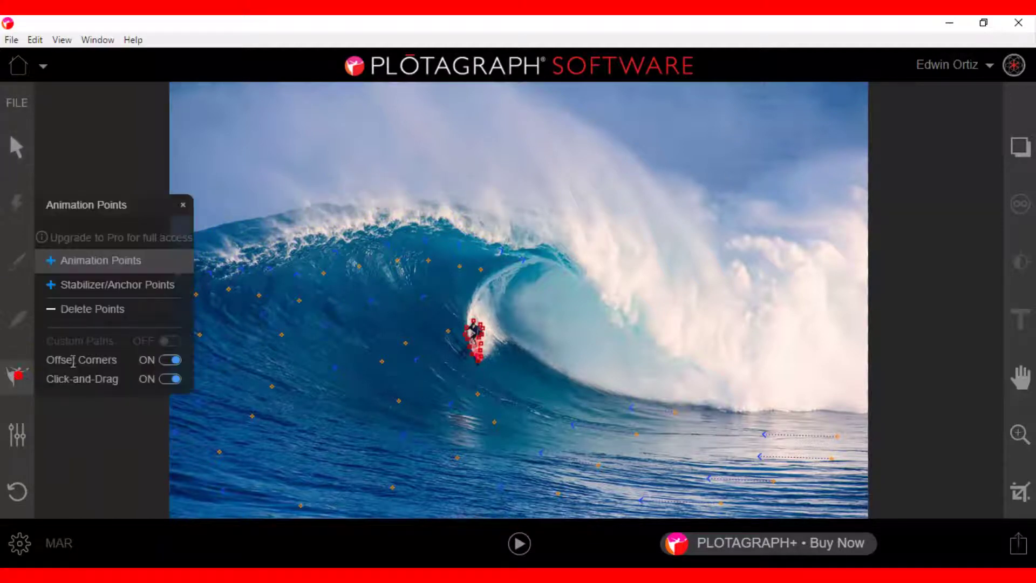
click(102, 261)
click(119, 285)
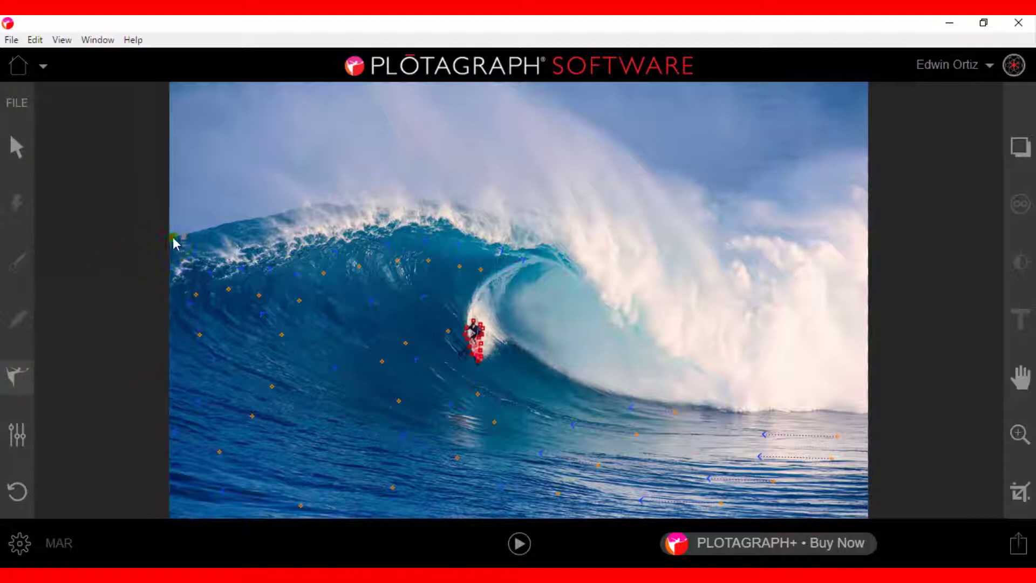
Line the wave crest with anchor points up to the spray, then play the preview.
drag(193, 237, 233, 226)
click(315, 205)
click(410, 198)
click(468, 205)
click(527, 543)
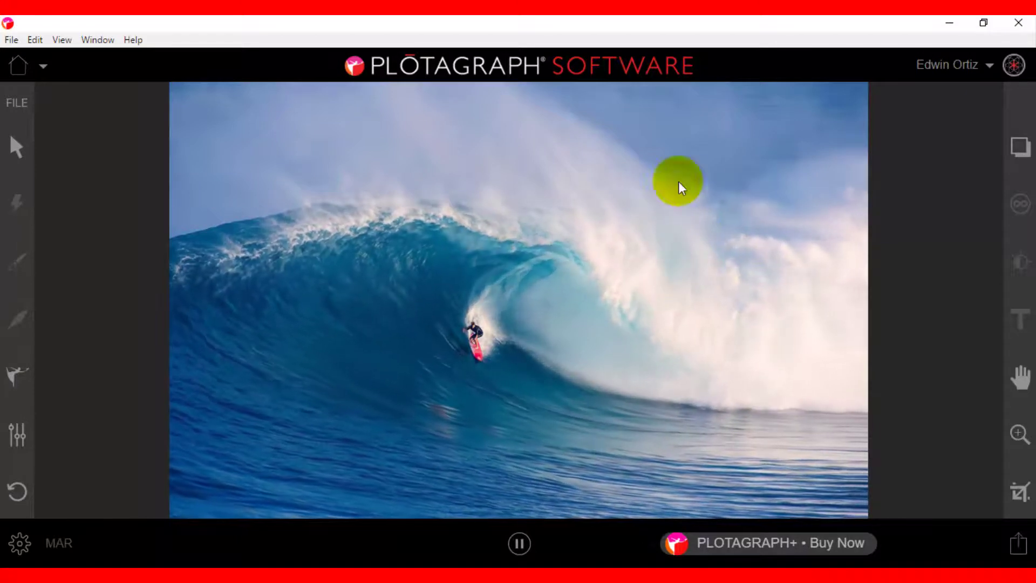
Anchor the curl's lower edge with Stabilizer points, then return to Animation Points.
click(524, 546)
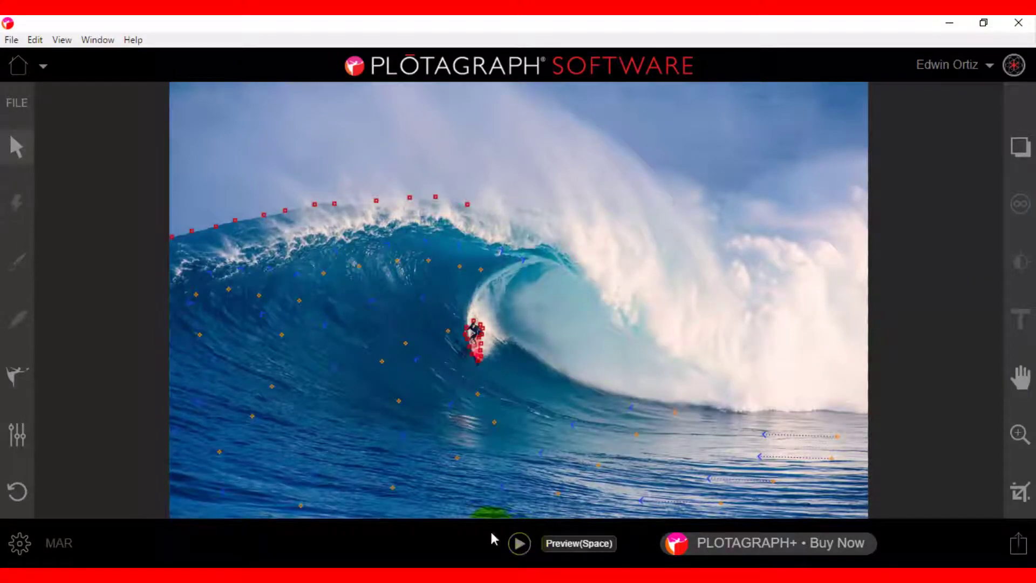
click(17, 375)
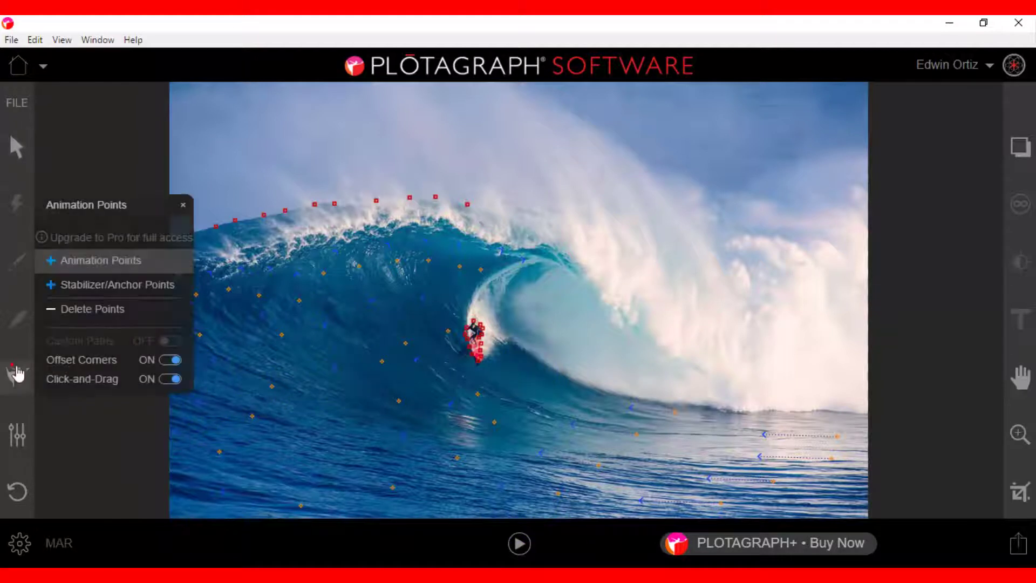
click(120, 286)
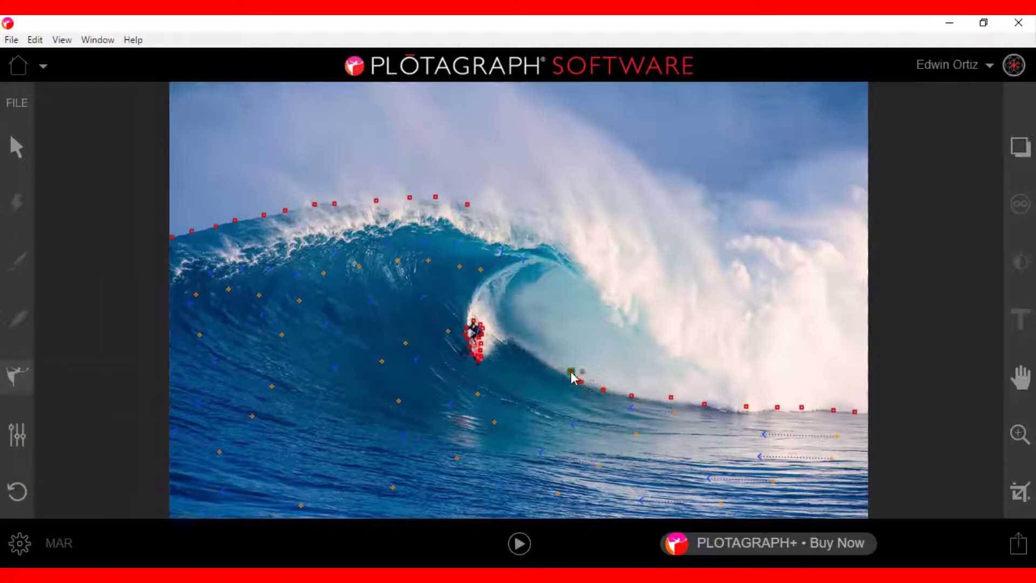
click(18, 374)
click(133, 266)
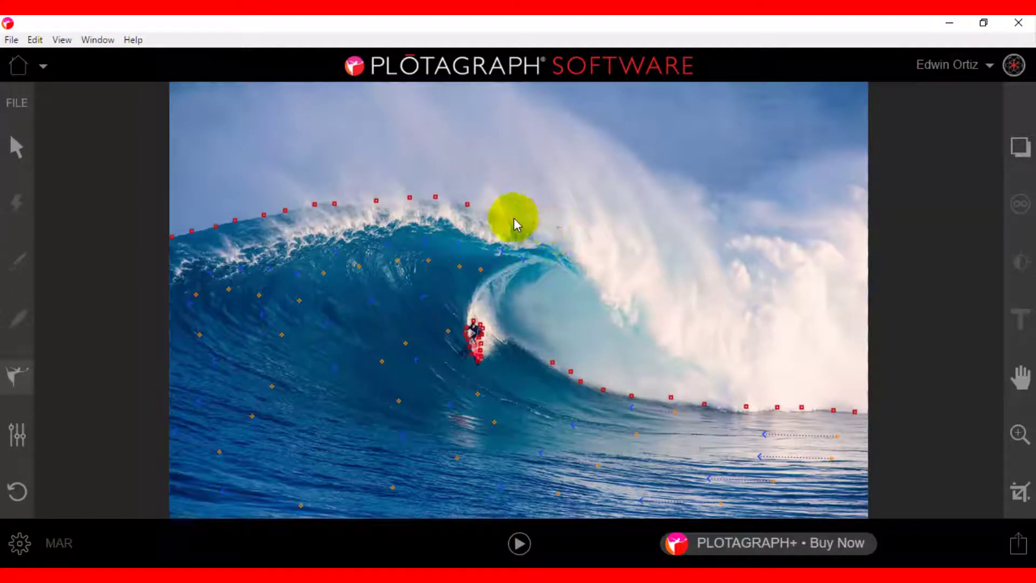
Draw downward arrows on the barrel spray and upward arrows on the right-side spray.
mouse_move(505, 212)
mouse_down()
mouse_move(534, 246)
mouse_move(576, 260)
mouse_move(649, 325)
mouse_up()
mouse_move(672, 291)
mouse_down()
mouse_move(688, 357)
mouse_move(723, 386)
mouse_up()
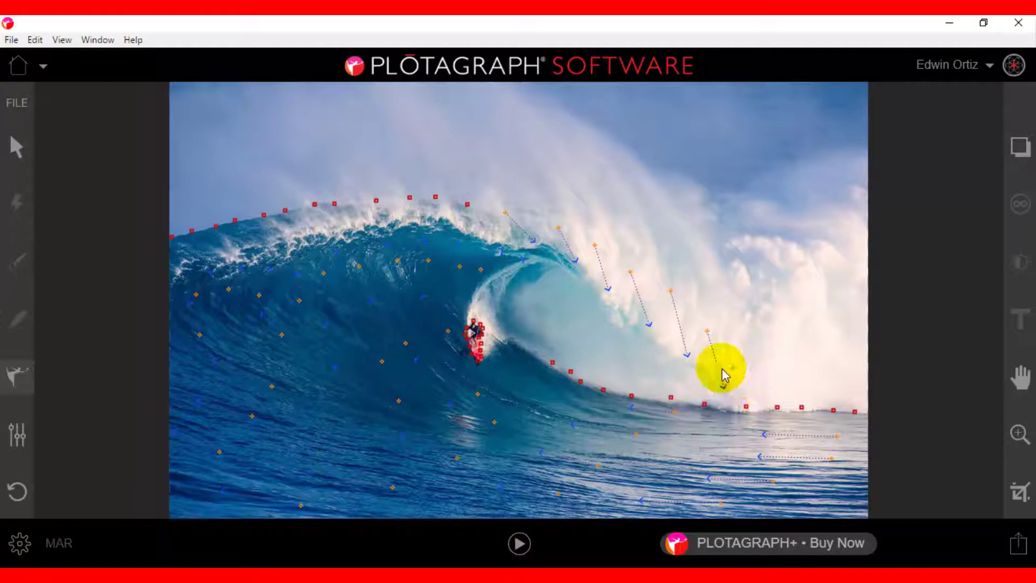
mouse_move(776, 375)
mouse_down()
mouse_move(781, 342)
mouse_move(861, 291)
mouse_up()
mouse_move(792, 301)
mouse_down()
mouse_move(797, 267)
mouse_move(847, 234)
mouse_move(824, 227)
mouse_up()
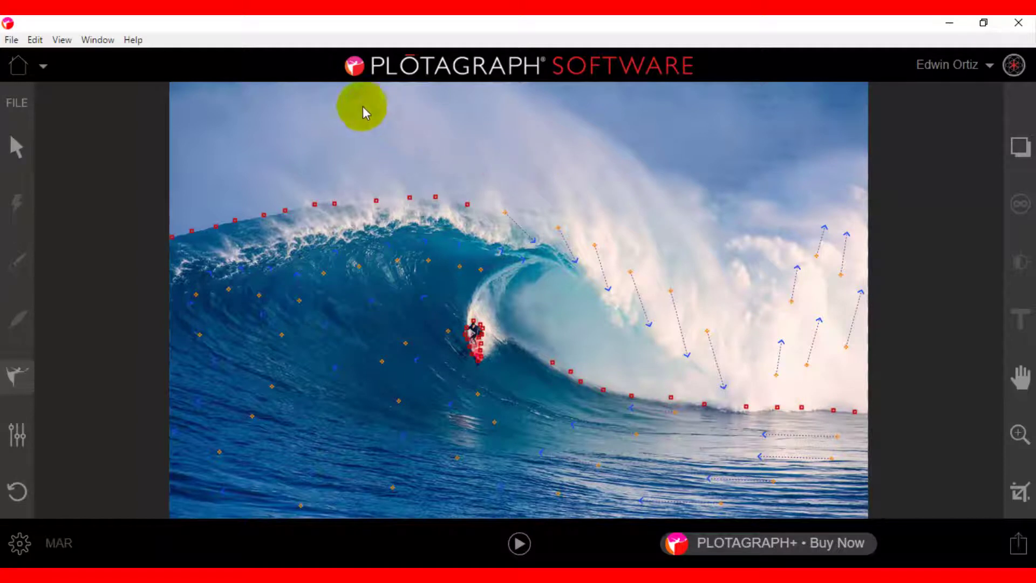
Add four rising arrows lifting the mist above the crest and upper spray.
drag(399, 176, 384, 132)
drag(454, 162, 430, 126)
drag(556, 171, 522, 125)
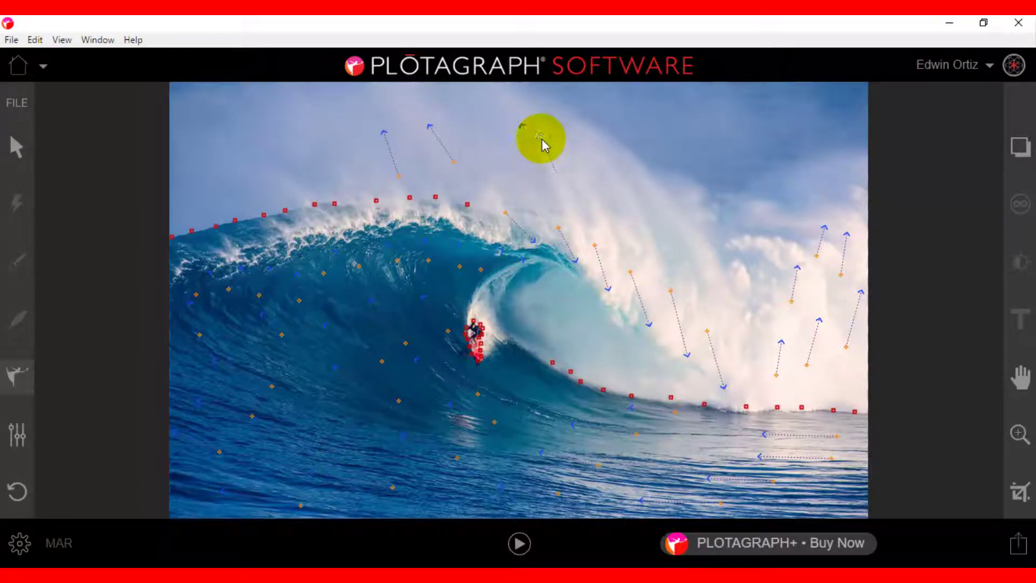
drag(630, 178, 610, 155)
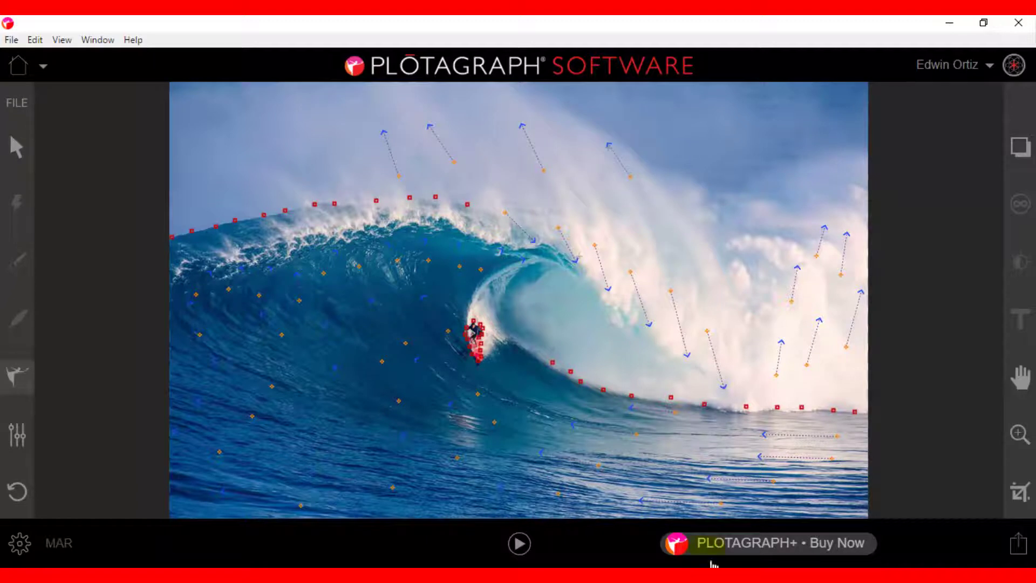
Play the full wave animation preview with all spray arrows and anchors in place.
click(521, 544)
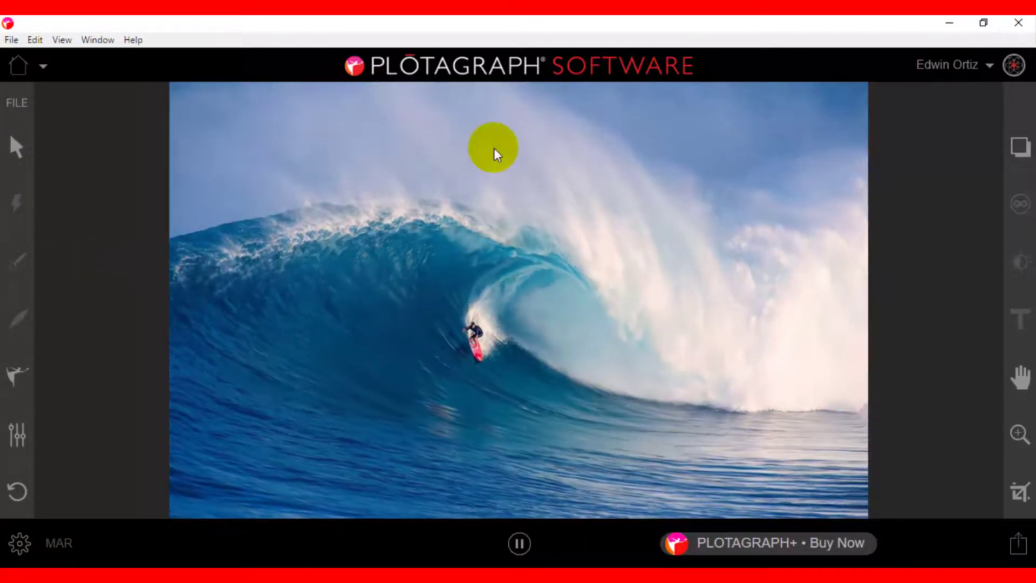